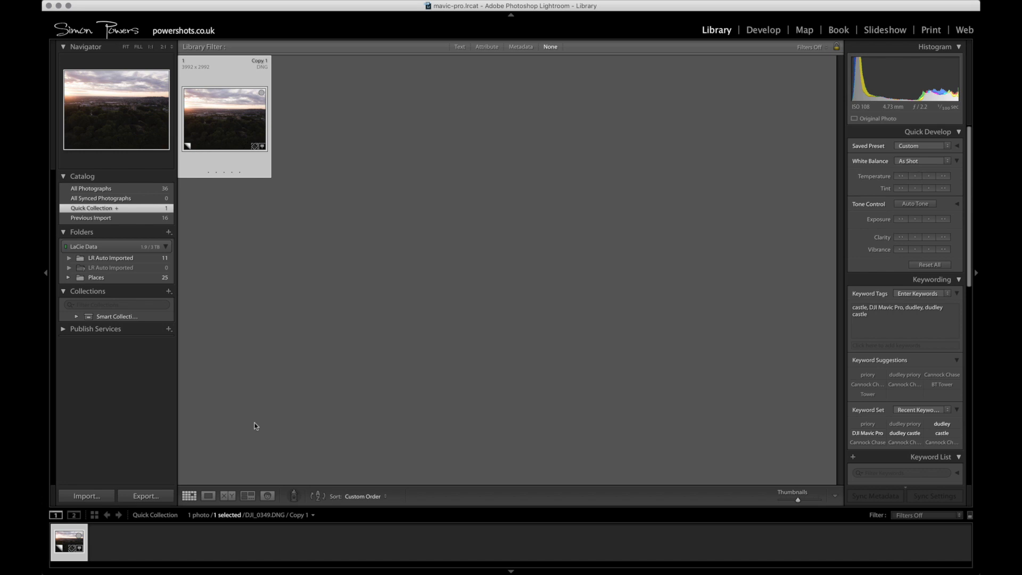
Step: Open the aerial castle photo for developing and set its highlights to −100 and shadows to +100
{"action": "double_click", "coordinate": [231, 116]}
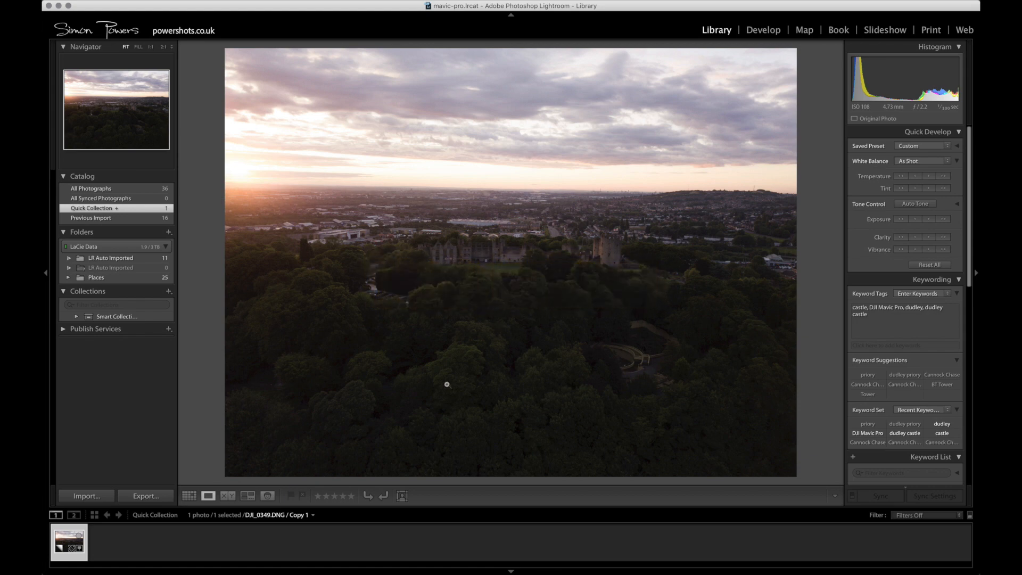
{"action": "left_click", "coordinate": [765, 31]}
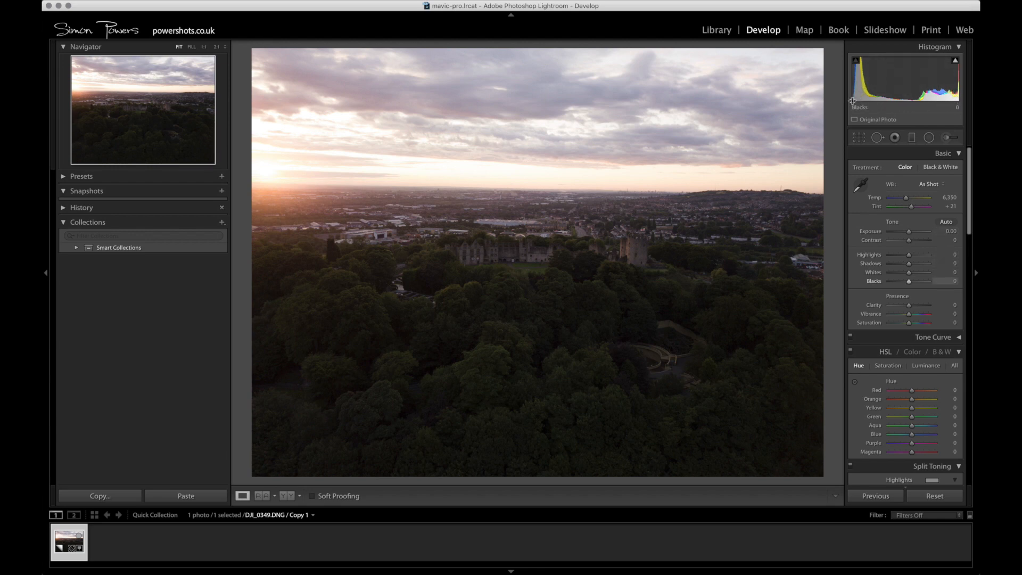
{"action": "mouse_move", "coordinate": [956, 64]}
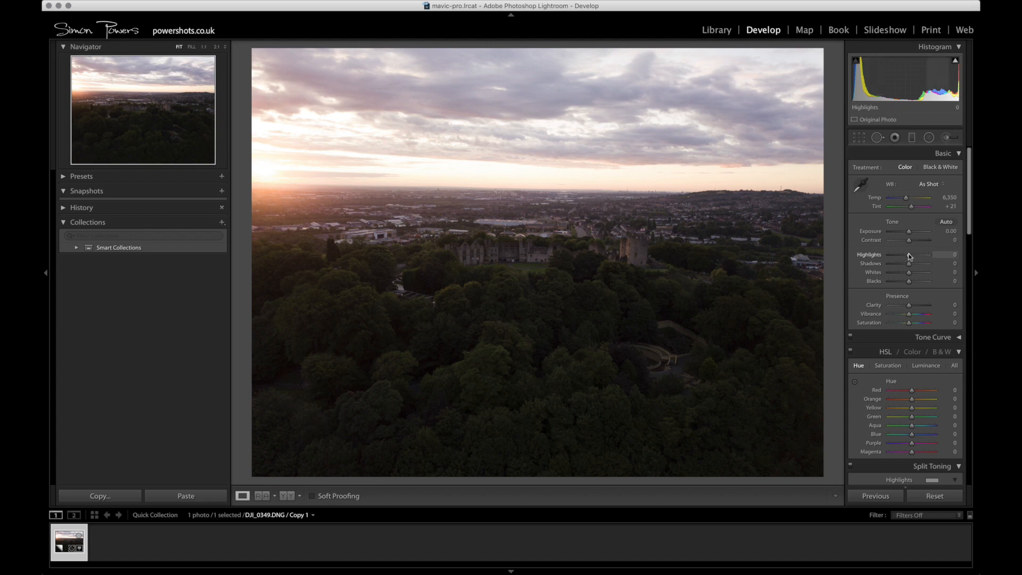
{"action": "left_click_drag", "start_coordinate": [908, 255], "coordinate": [843, 259]}
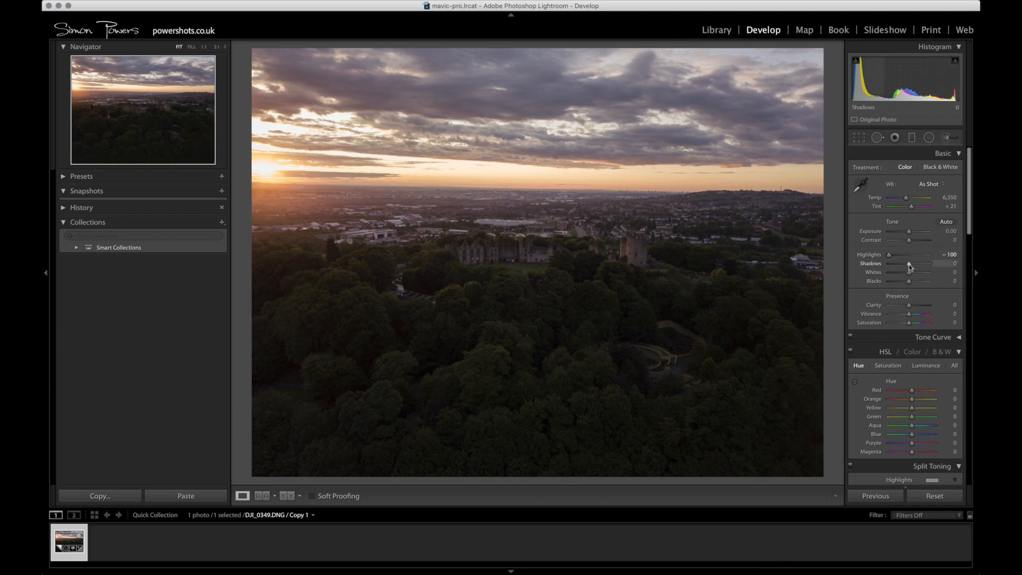
{"action": "left_click_drag", "start_coordinate": [910, 267], "coordinate": [970, 267]}
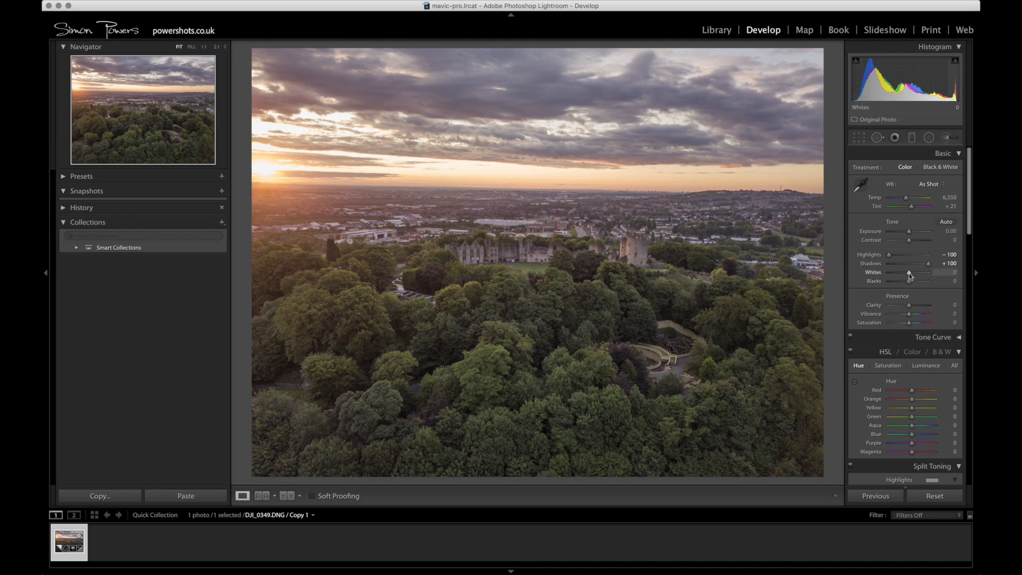
Step: Set the whites to +30 and the blacks to −35 while previewing the clipped areas
{"action": "key", "text": "alt"}
{"action": "left_click_drag", "start_coordinate": [910, 273], "coordinate": [916, 276]}
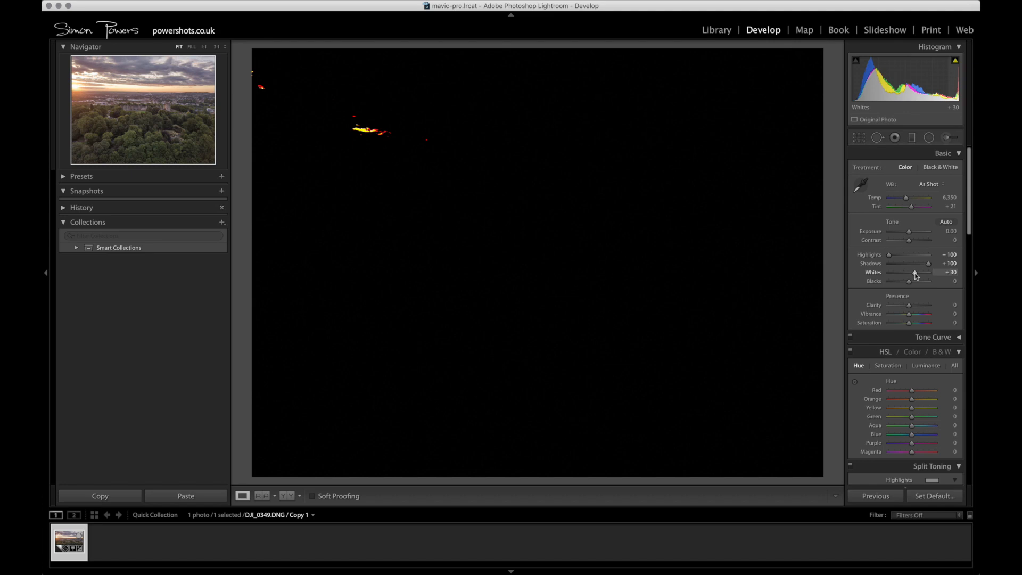
{"action": "left_click_drag", "start_coordinate": [916, 275], "coordinate": [916, 277]}
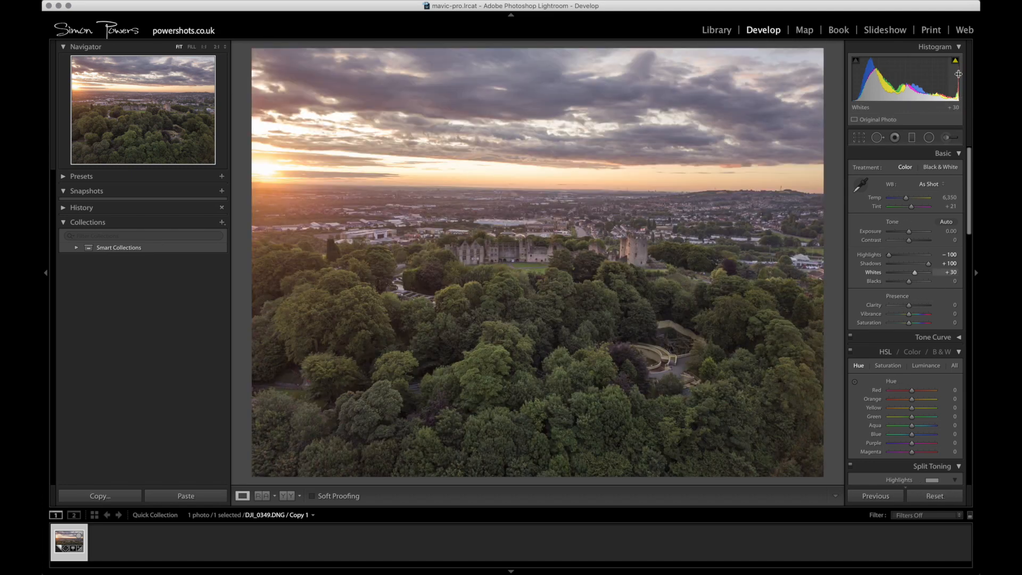
{"action": "mouse_move", "coordinate": [954, 65]}
{"action": "key", "text": "alt"}
{"action": "left_click_drag", "start_coordinate": [909, 284], "coordinate": [903, 284]}
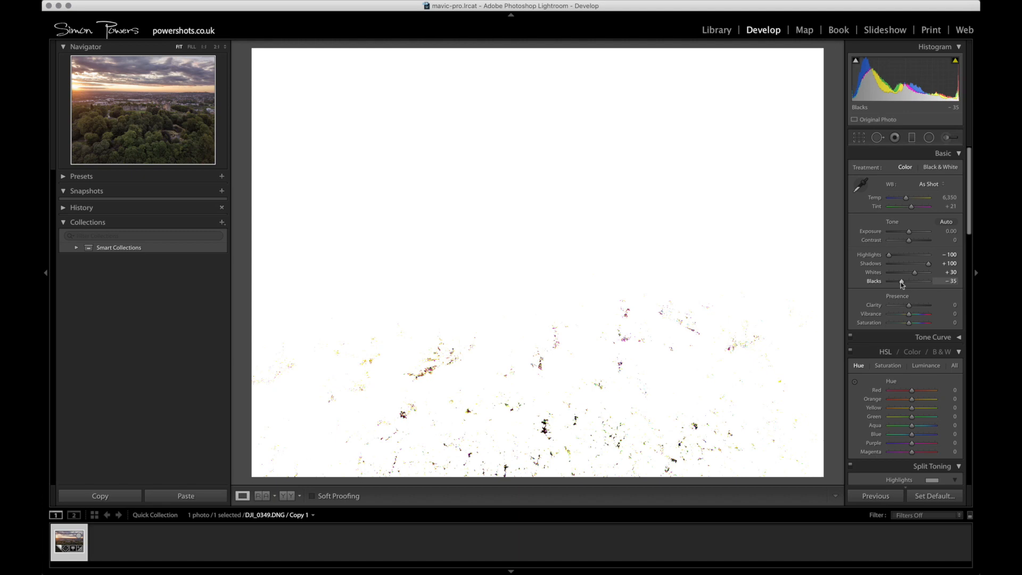
{"action": "left_click_drag", "start_coordinate": [902, 284], "coordinate": [902, 284]}
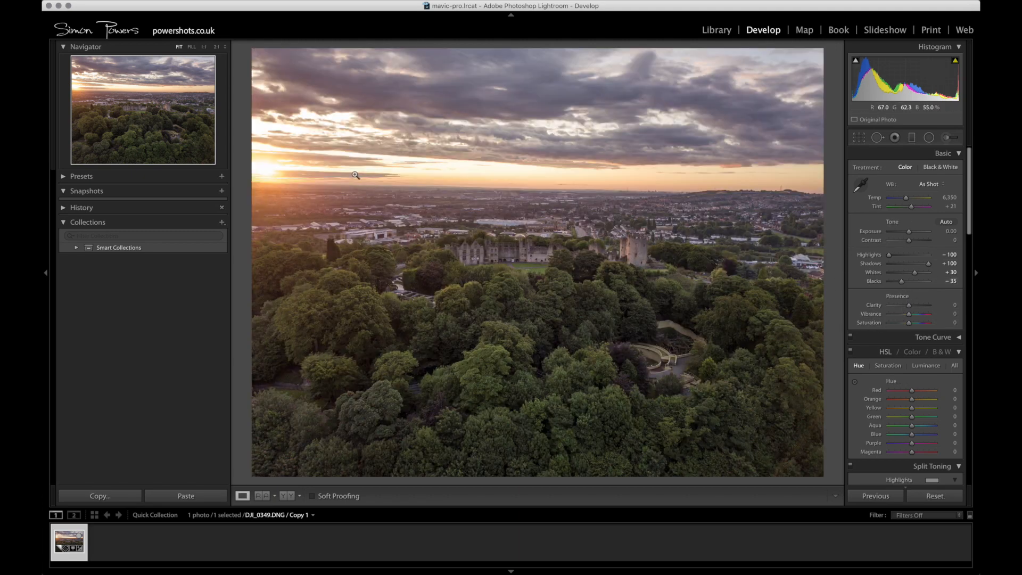
Step: Compare the photo's original virtual-copy state with the latest black clipping state in the edit history
{"action": "left_click", "coordinate": [61, 210]}
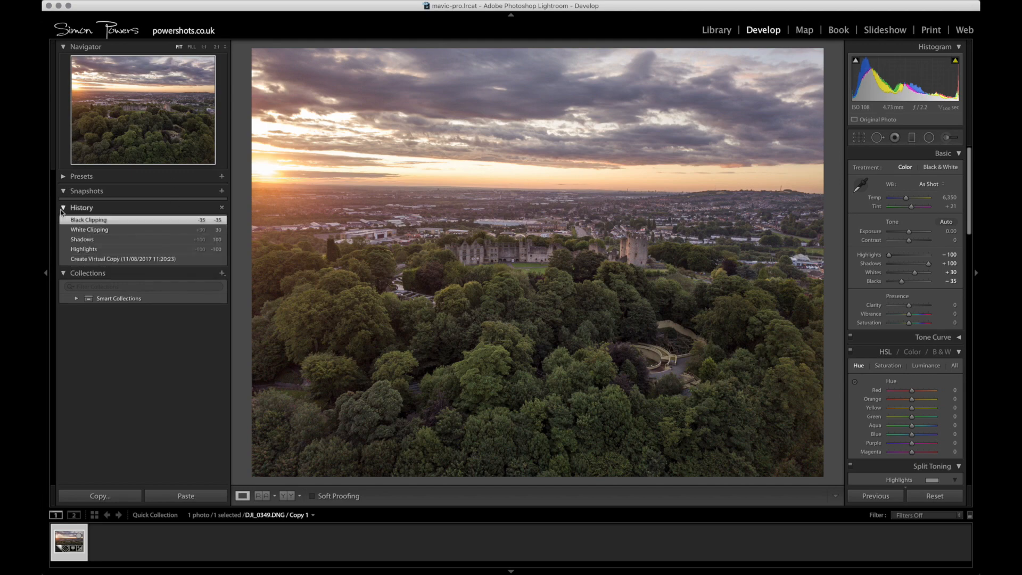
{"action": "left_click", "coordinate": [88, 259]}
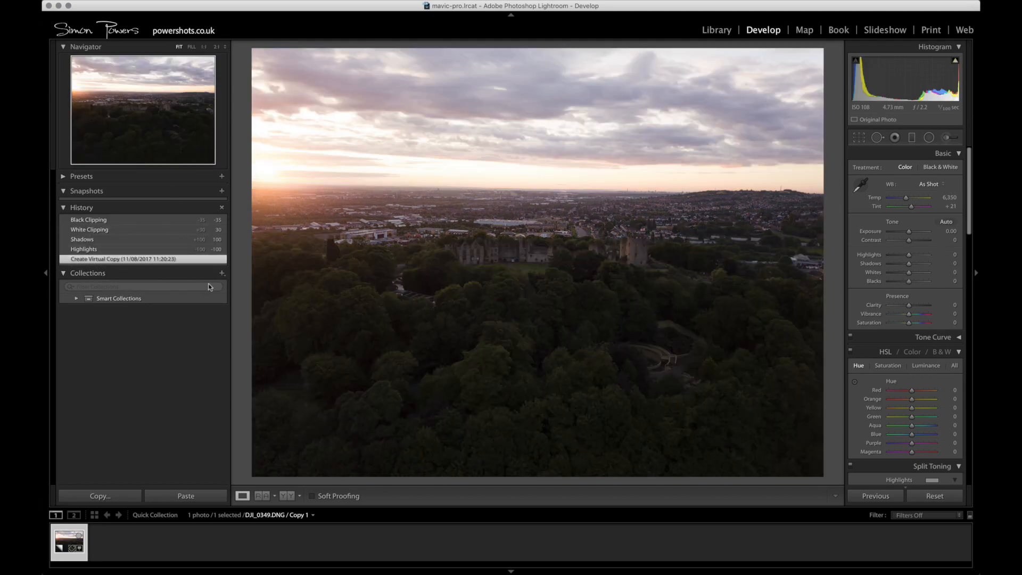
{"action": "left_click", "coordinate": [105, 223]}
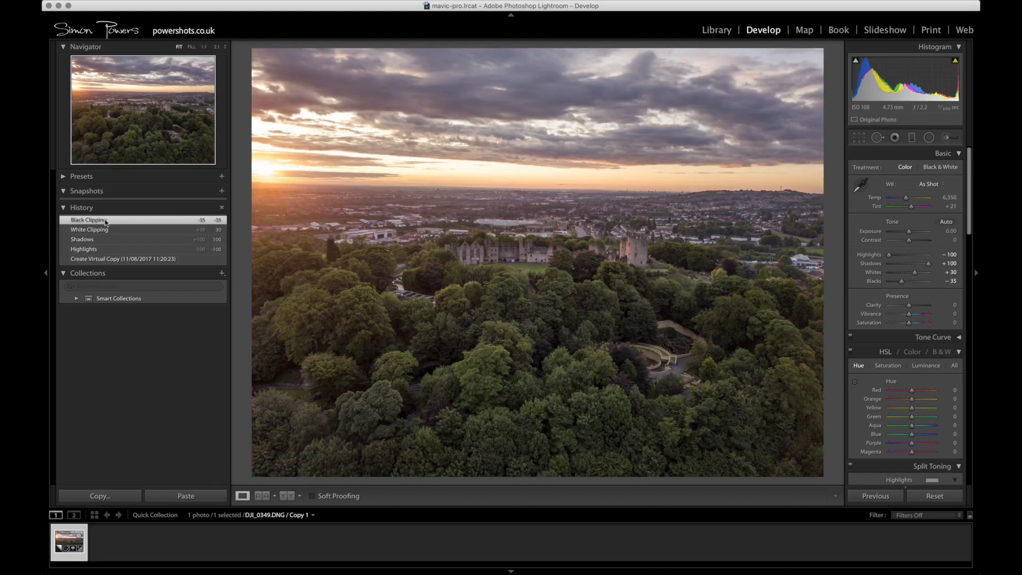
{"action": "left_click", "coordinate": [101, 259]}
{"action": "left_click", "coordinate": [99, 223]}
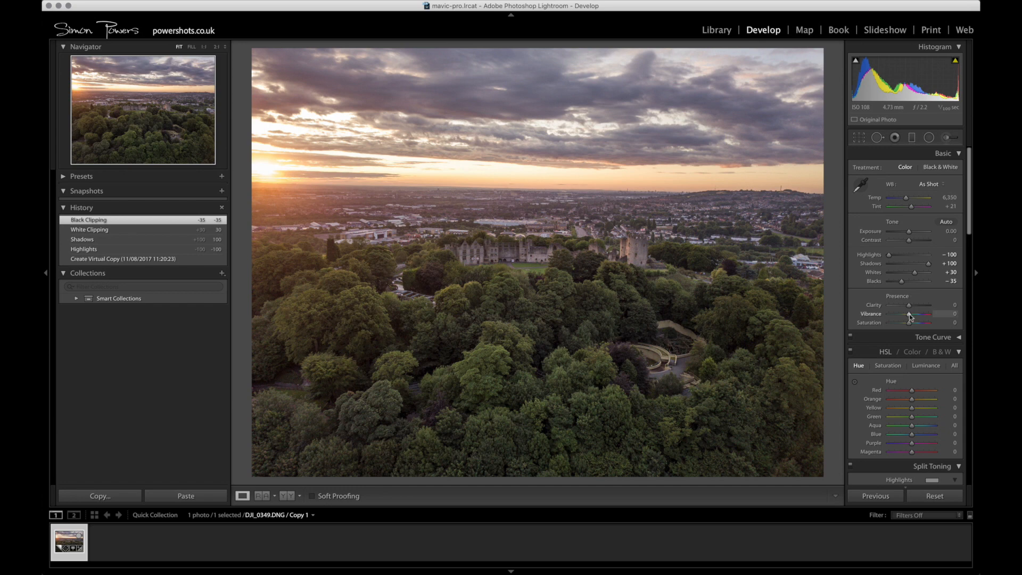
Step: Raise the photo's vibrance to +58 and its saturation to +10
{"action": "left_click_drag", "start_coordinate": [910, 317], "coordinate": [922, 317]}
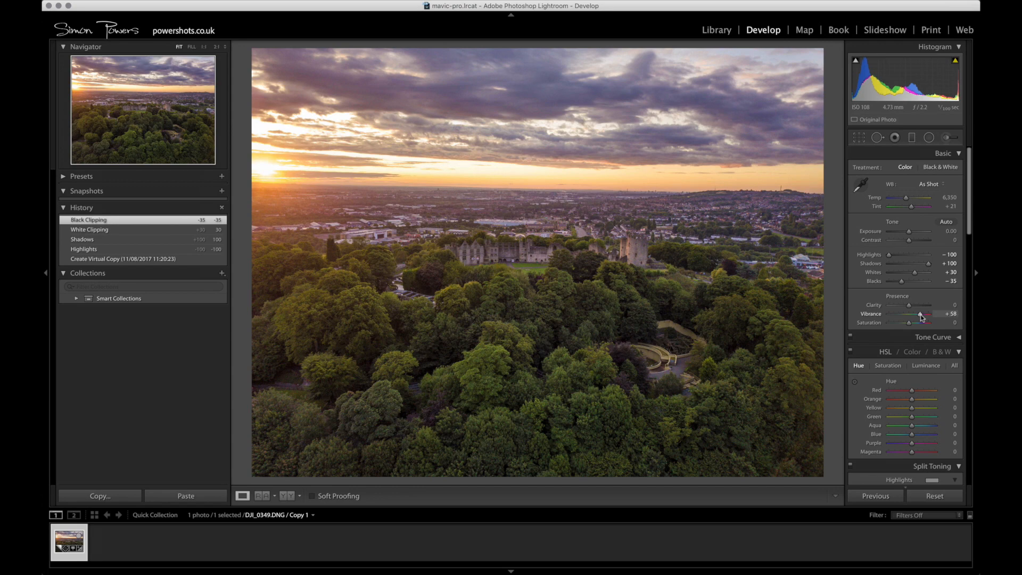
{"action": "left_click_drag", "start_coordinate": [922, 318], "coordinate": [921, 317]}
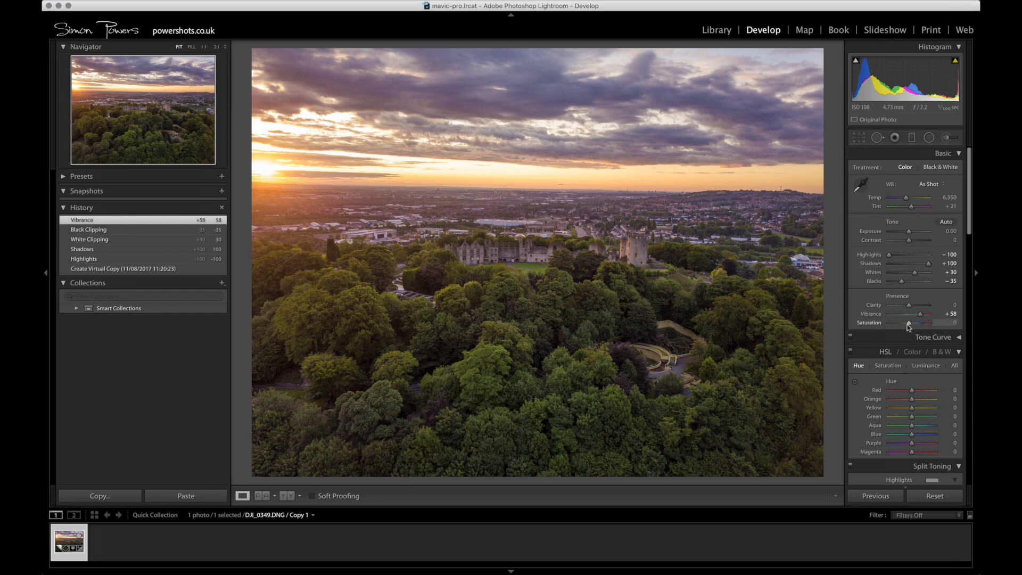
{"action": "left_click_drag", "start_coordinate": [909, 327], "coordinate": [912, 326]}
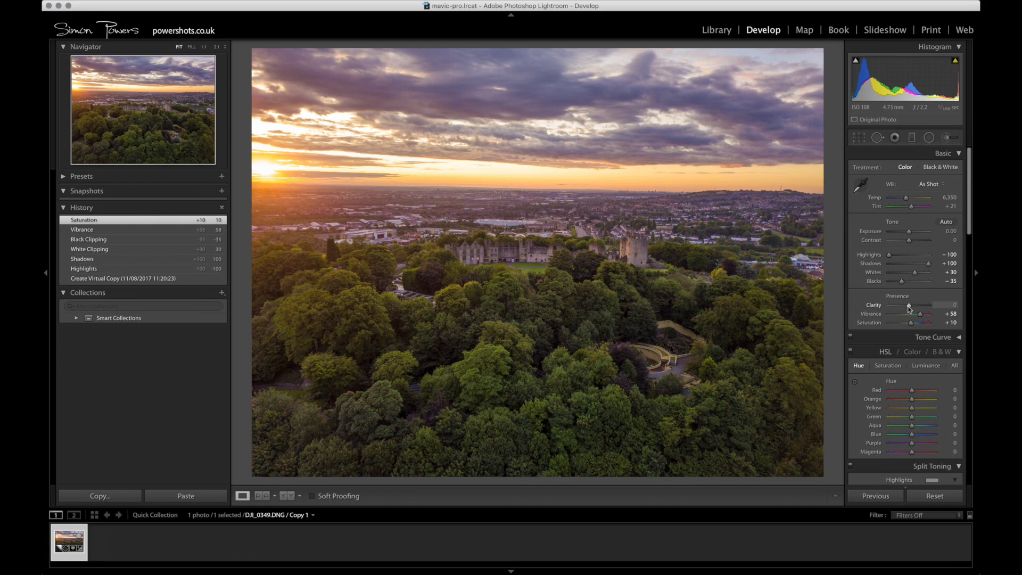
Step: Try the clarity at −100 and +100, and settle on a clarity of +43
{"action": "left_click_drag", "start_coordinate": [910, 305], "coordinate": [821, 309]}
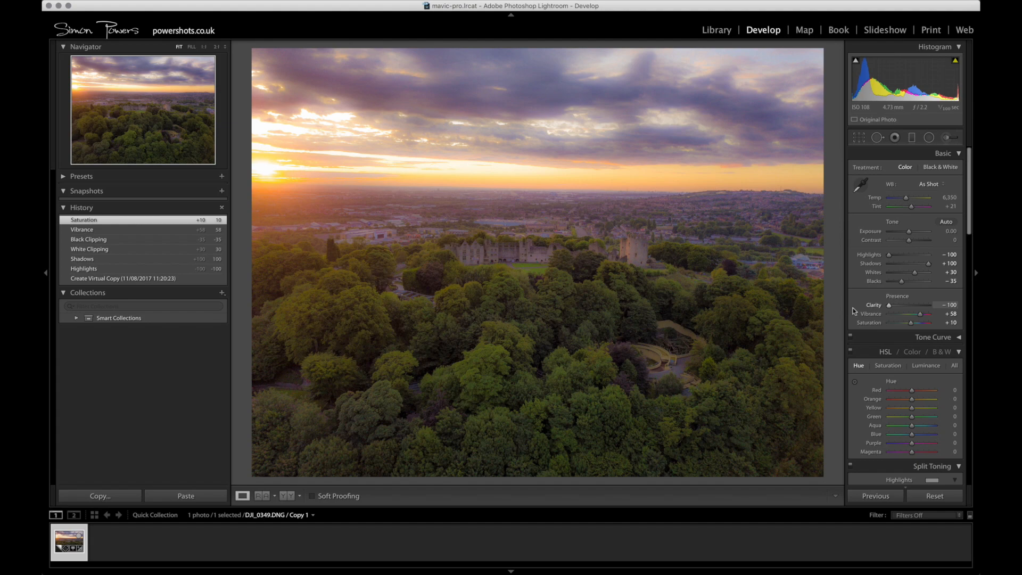
{"action": "left_click_drag", "start_coordinate": [883, 310], "coordinate": [949, 309]}
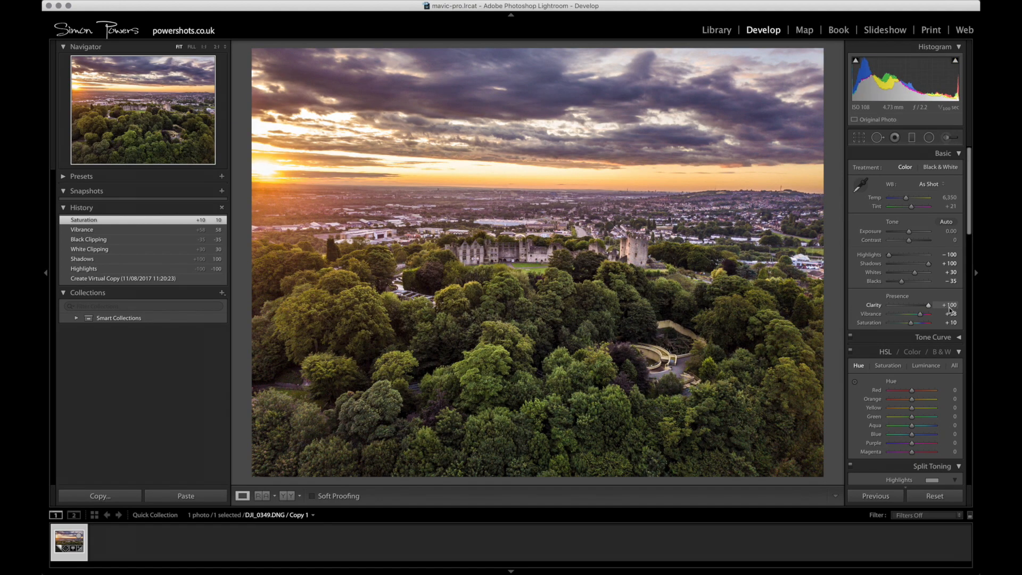
{"action": "left_click_drag", "start_coordinate": [950, 309], "coordinate": [922, 308]}
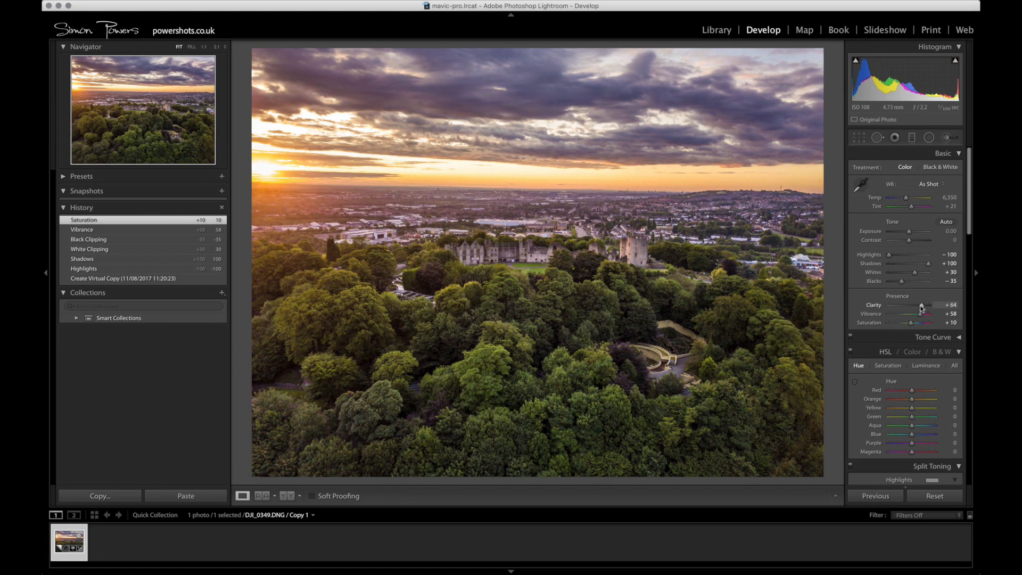
{"action": "left_click_drag", "start_coordinate": [921, 307], "coordinate": [917, 308]}
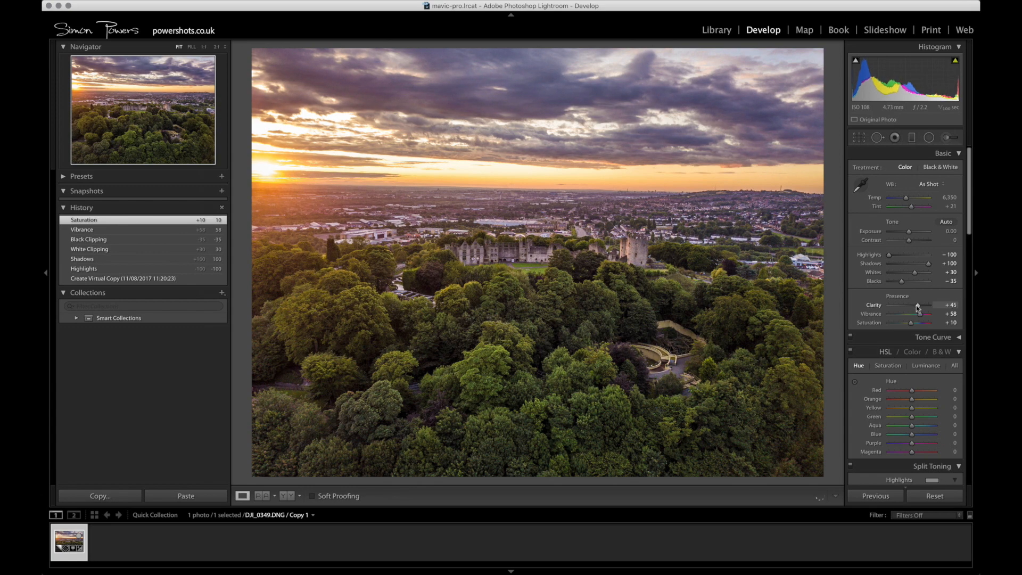
{"action": "left_click_drag", "start_coordinate": [917, 307], "coordinate": [917, 308]}
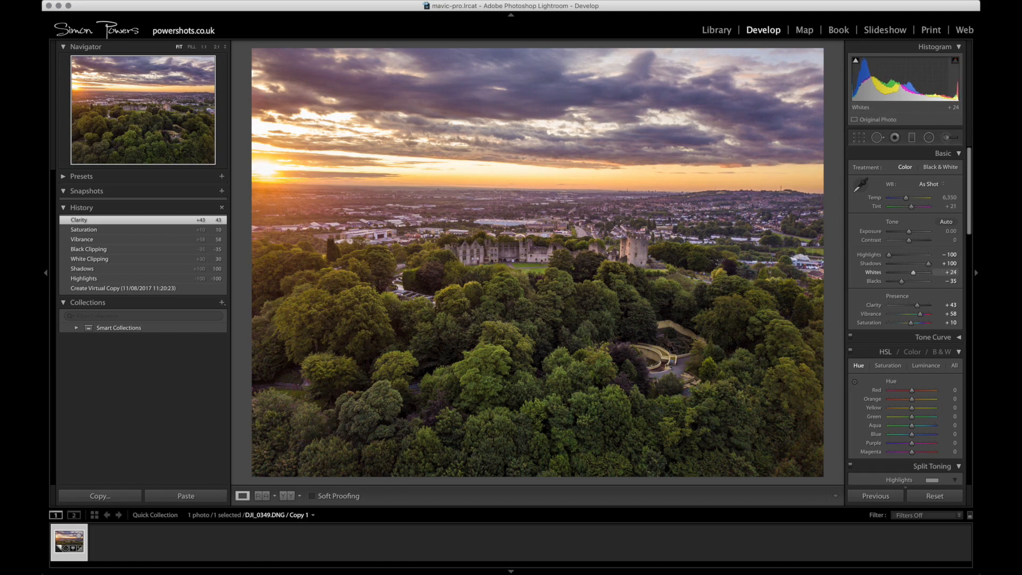
Step: Rebalance the tones with whites at +25 and blacks at −11, and set the contrast to +28
{"action": "left_click_drag", "start_coordinate": [902, 281], "coordinate": [907, 281]}
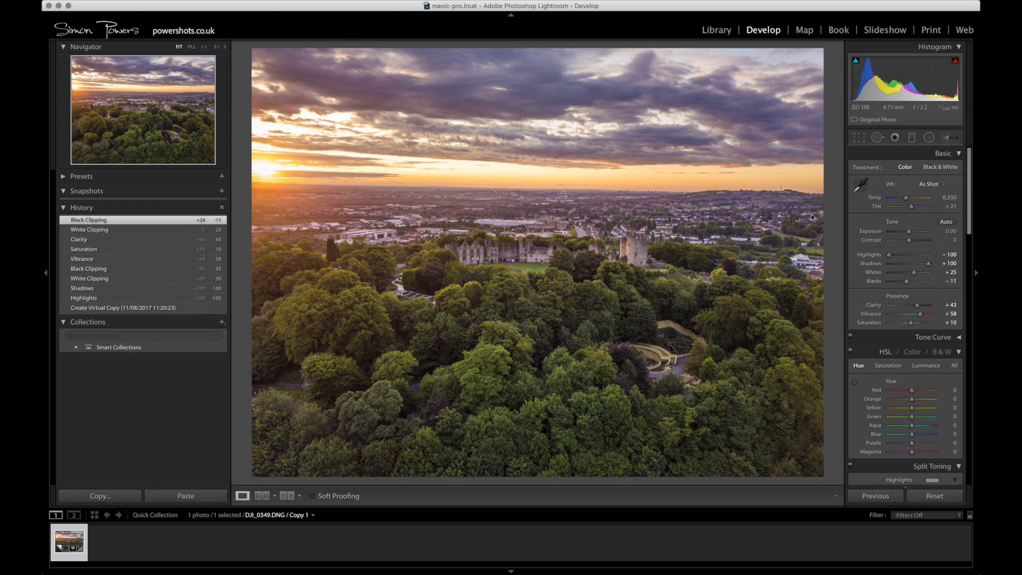
{"action": "left_click_drag", "start_coordinate": [909, 240], "coordinate": [914, 242]}
{"action": "double_click", "coordinate": [910, 242]}
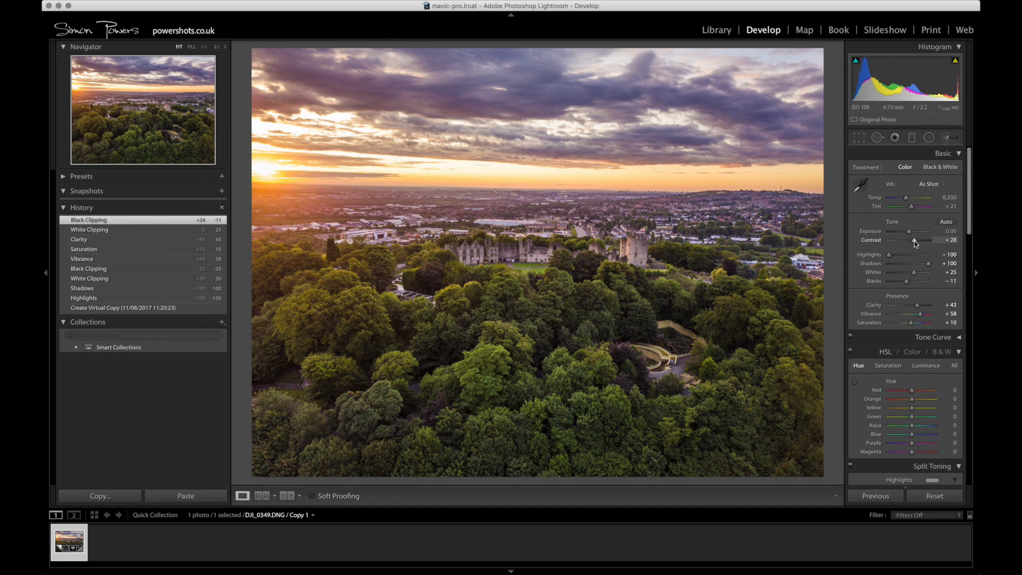
{"action": "left_click_drag", "start_coordinate": [916, 243], "coordinate": [915, 243]}
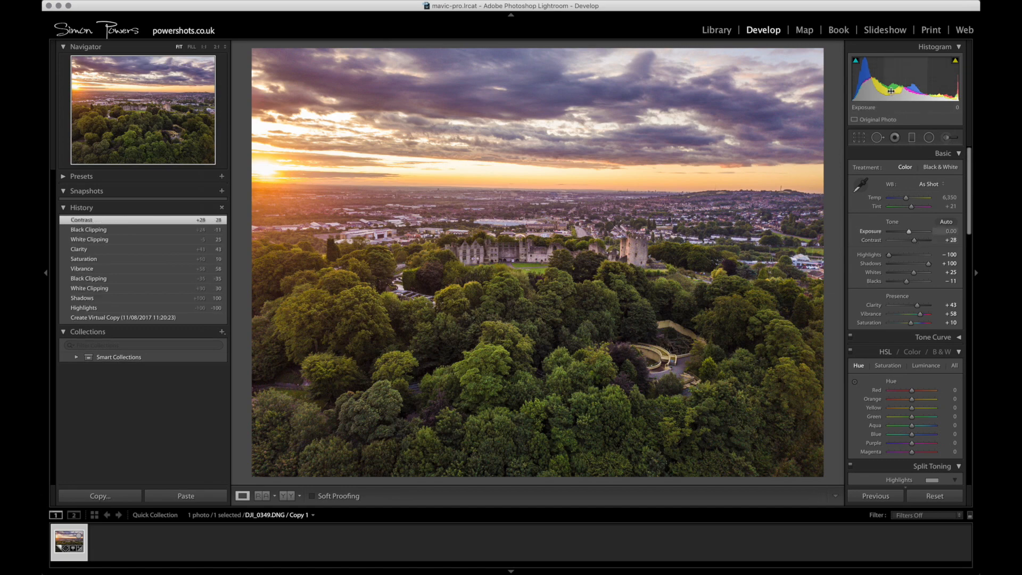
Step: Fine-tune the exposure to +0.42 and the whites to +17 in the histogram, and compare the result with the original history state
{"action": "left_click_drag", "start_coordinate": [892, 90], "coordinate": [893, 91]}
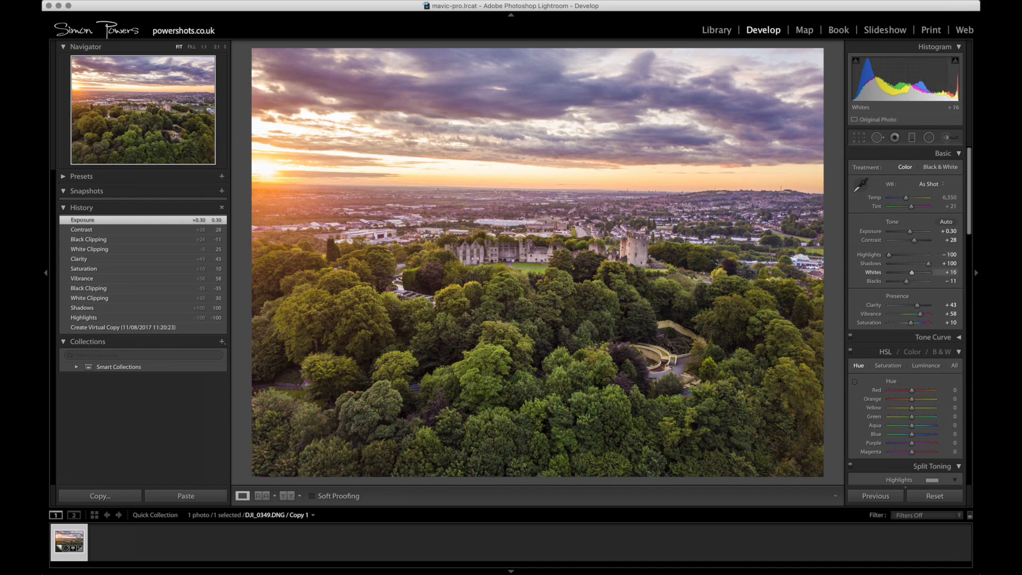
{"action": "left_click_drag", "start_coordinate": [943, 80], "coordinate": [945, 79]}
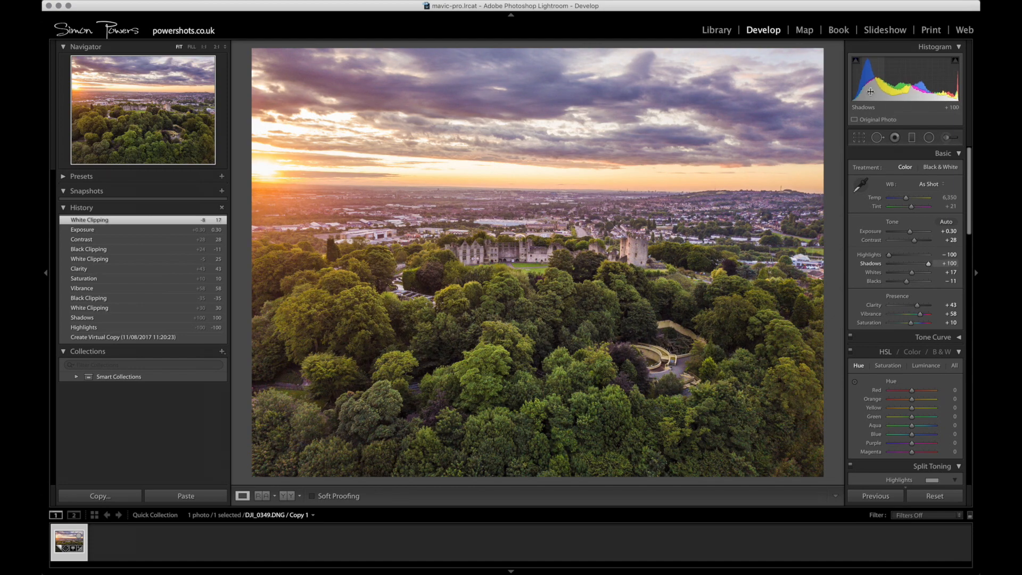
{"action": "left_click_drag", "start_coordinate": [905, 80], "coordinate": [908, 80]}
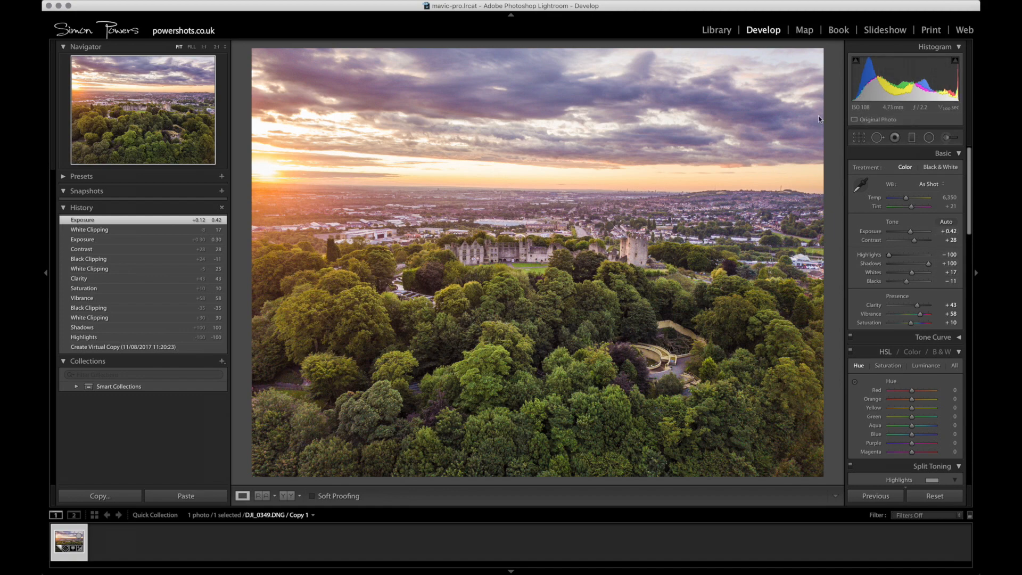
{"action": "left_click", "coordinate": [106, 348]}
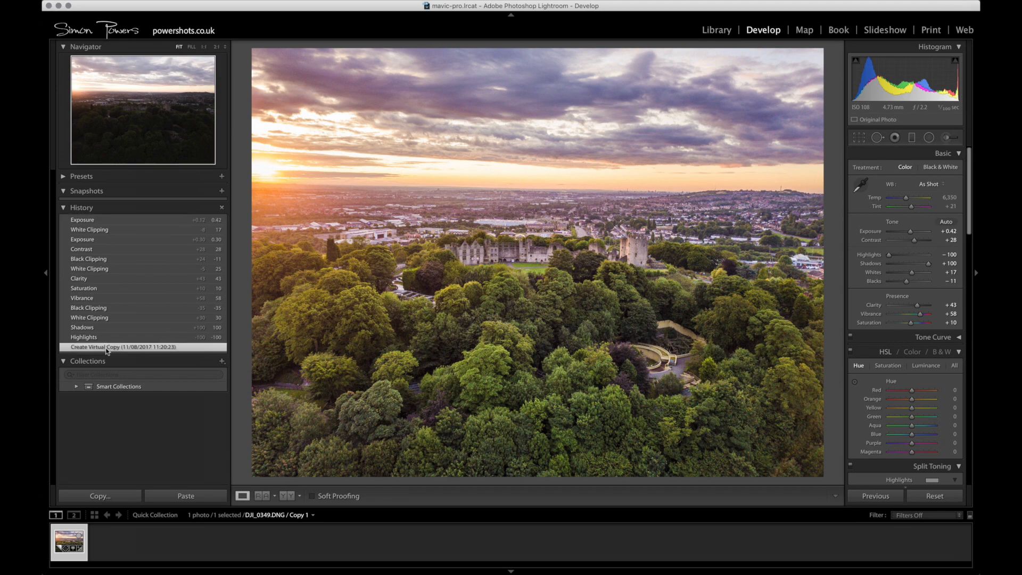
{"action": "left_click", "coordinate": [94, 219]}
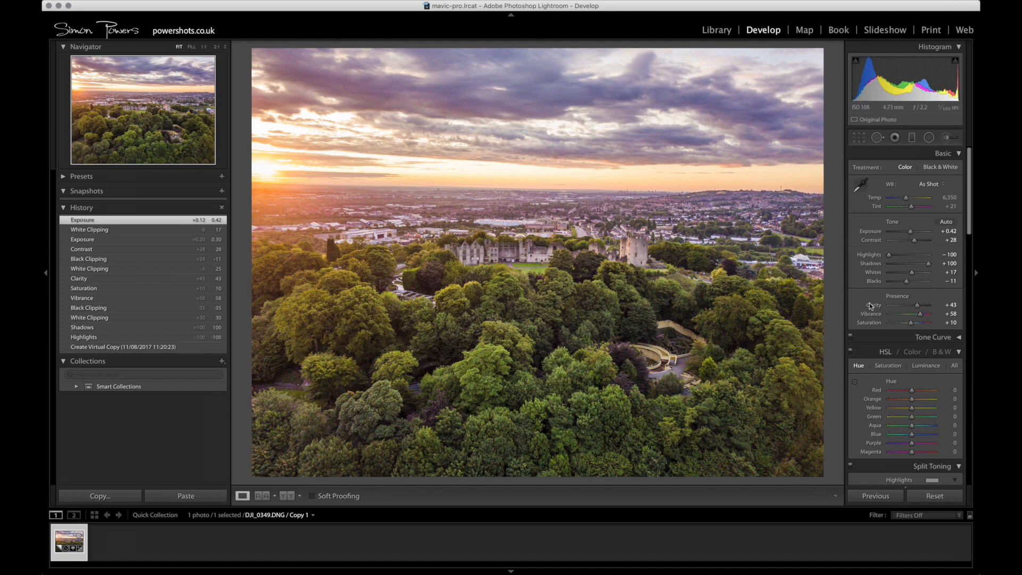
Step: Shift the purple hue to −90 and the magenta hue to −100 to remove the purple cast from the clouds
{"action": "scroll", "coordinate": [871, 306], "scroll_direction": "down", "scroll_amount": 1}
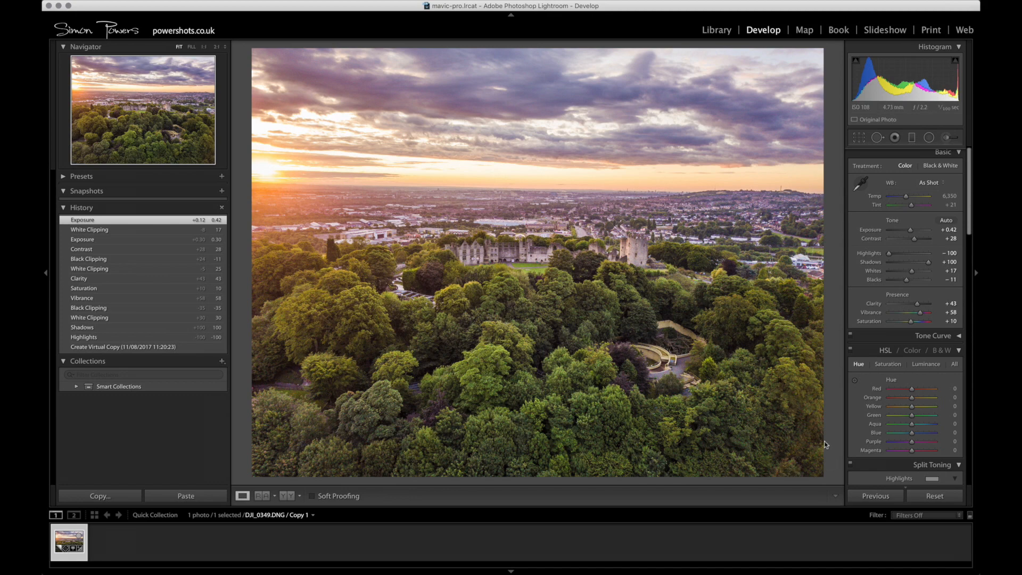
{"action": "scroll", "coordinate": [918, 377], "scroll_direction": "down", "scroll_amount": 3}
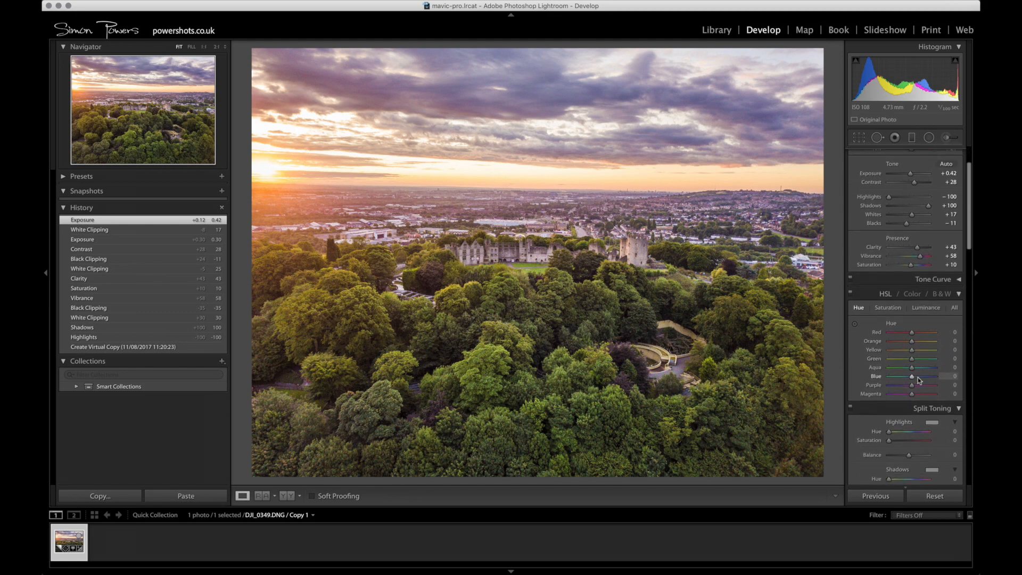
{"action": "scroll", "coordinate": [918, 377], "scroll_direction": "down", "scroll_amount": 1}
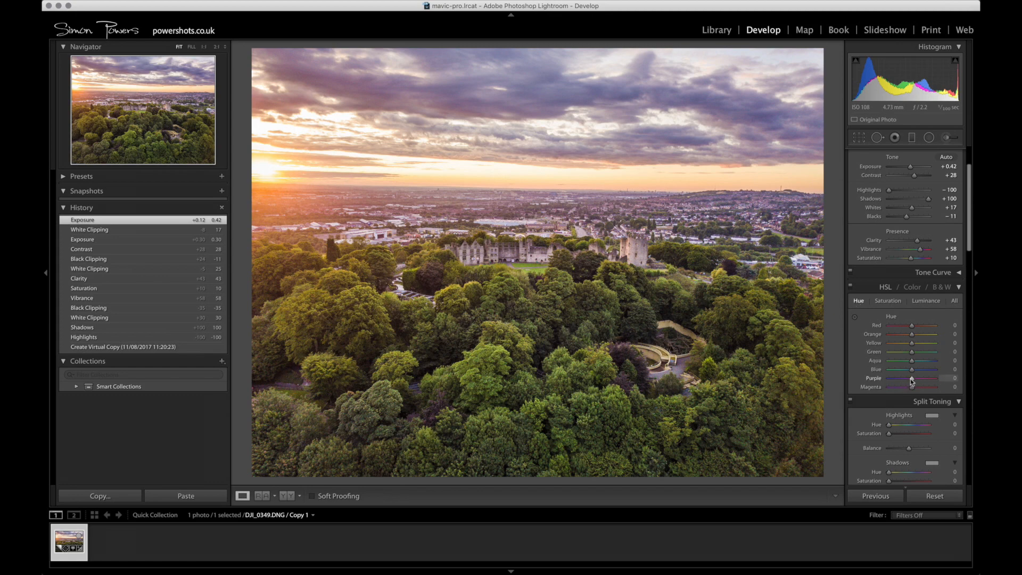
{"action": "mouse_move", "coordinate": [912, 379]}
{"action": "left_mouse_down"}
{"action": "mouse_move", "coordinate": [937, 382]}
{"action": "mouse_move", "coordinate": [900, 383]}
{"action": "left_mouse_up"}
{"action": "mouse_move", "coordinate": [897, 381]}
{"action": "left_mouse_down"}
{"action": "mouse_move", "coordinate": [912, 391]}
{"action": "mouse_move", "coordinate": [874, 392]}
{"action": "mouse_move", "coordinate": [891, 381]}
{"action": "left_mouse_up"}
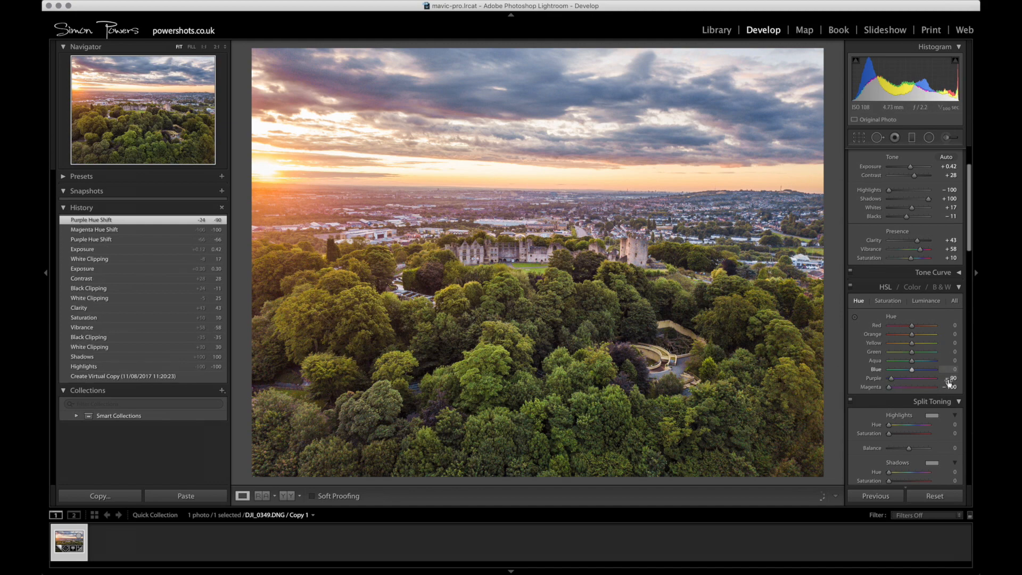
Step: Activate the targeted hue adjustment and inspect the cloud colours in the sky at 1:1 magnification
{"action": "left_click", "coordinate": [854, 319]}
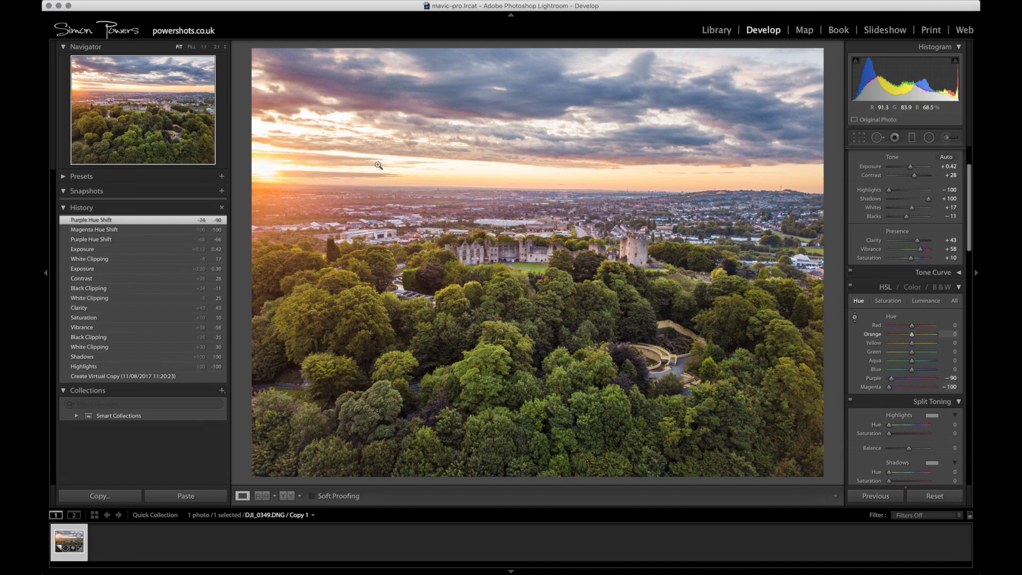
{"action": "left_click", "coordinate": [340, 98]}
{"action": "left_click", "coordinate": [341, 98]}
{"action": "left_click", "coordinate": [336, 93]}
{"action": "left_click_drag", "start_coordinate": [417, 94], "coordinate": [451, 188]}
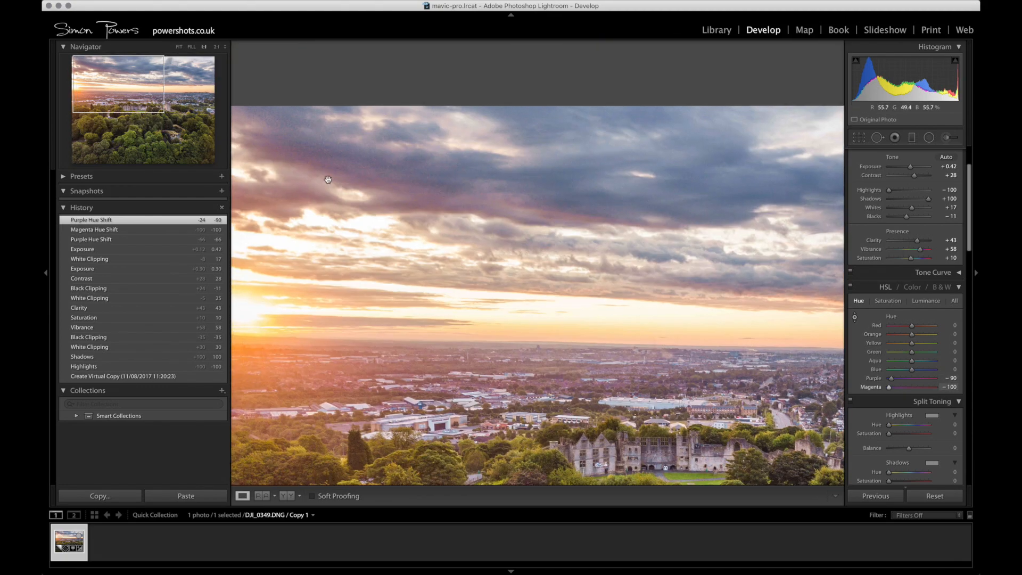
Step: Examine the remaining colour cast in the clouds across the sky at 1:1 and return to the whole-photo view
{"action": "left_click", "coordinate": [368, 183]}
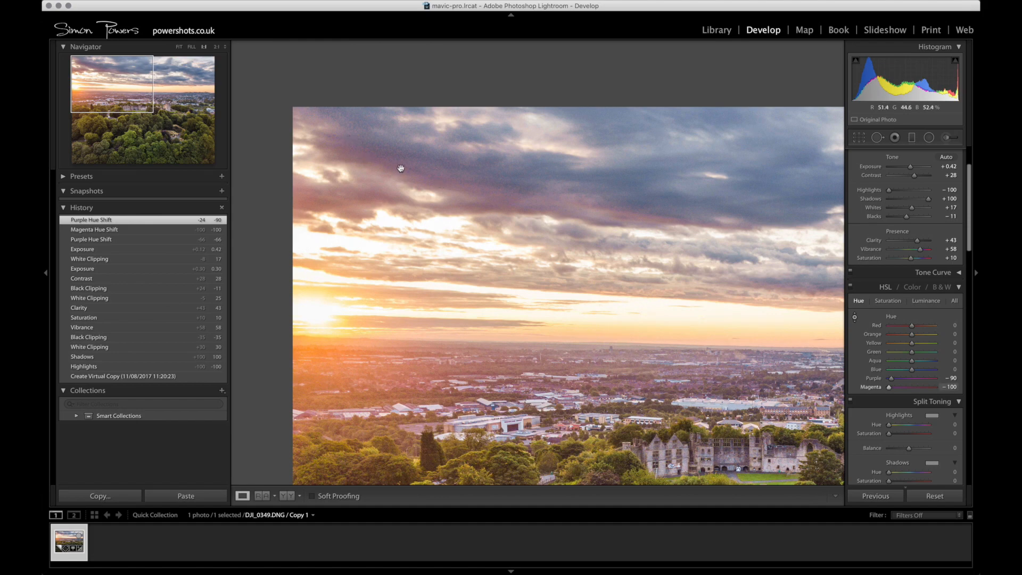
{"action": "left_click", "coordinate": [366, 142]}
{"action": "left_click_drag", "start_coordinate": [687, 171], "coordinate": [438, 139]}
{"action": "left_click_drag", "start_coordinate": [651, 167], "coordinate": [686, 144]}
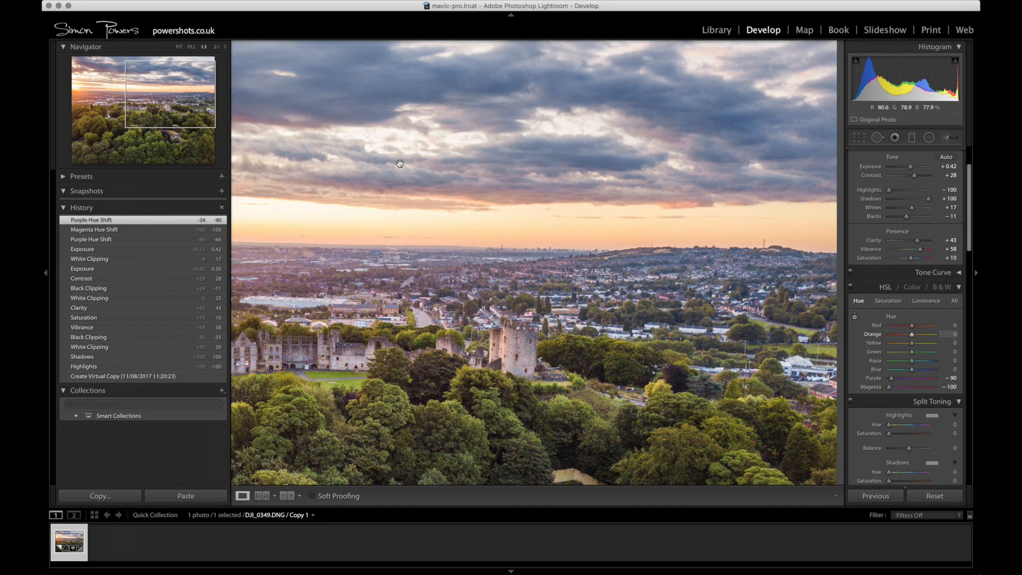
{"action": "left_click_drag", "start_coordinate": [340, 168], "coordinate": [486, 173]}
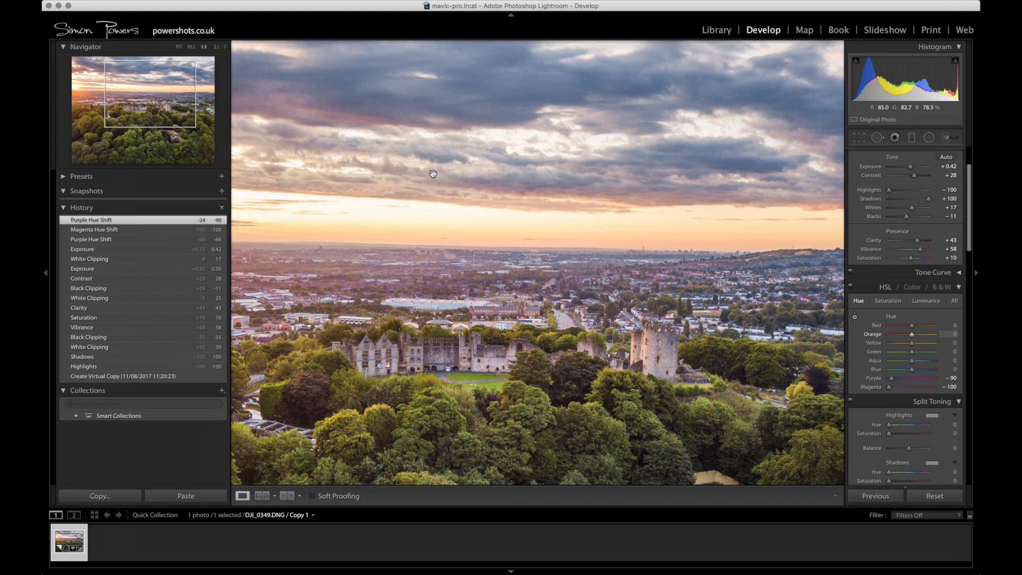
{"action": "left_click", "coordinate": [431, 171]}
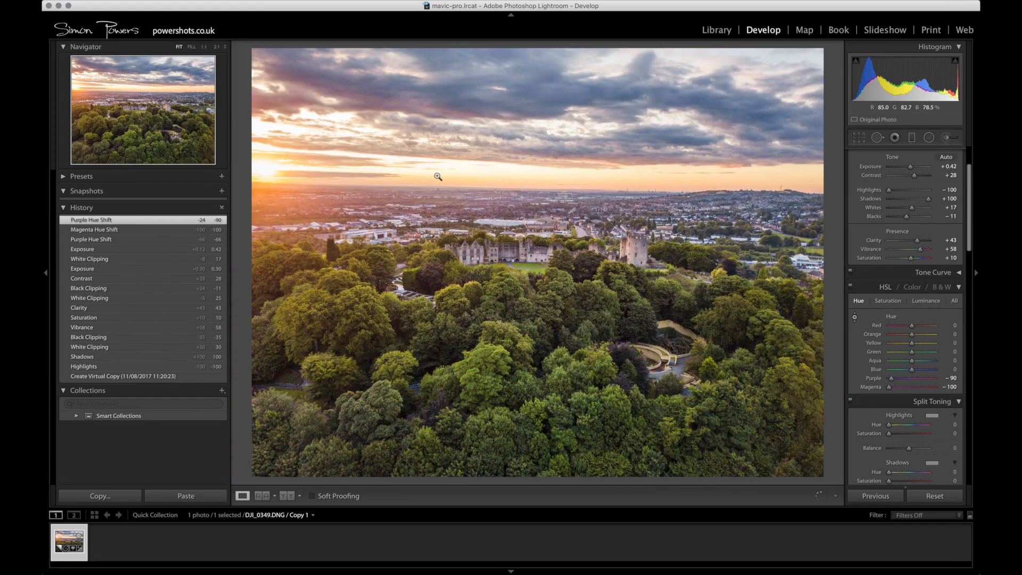
Step: Set the HSL saturation to red −32, orange +4, yellow +28, green +61, aqua +1 and blue +28
{"action": "left_click", "coordinate": [892, 305]}
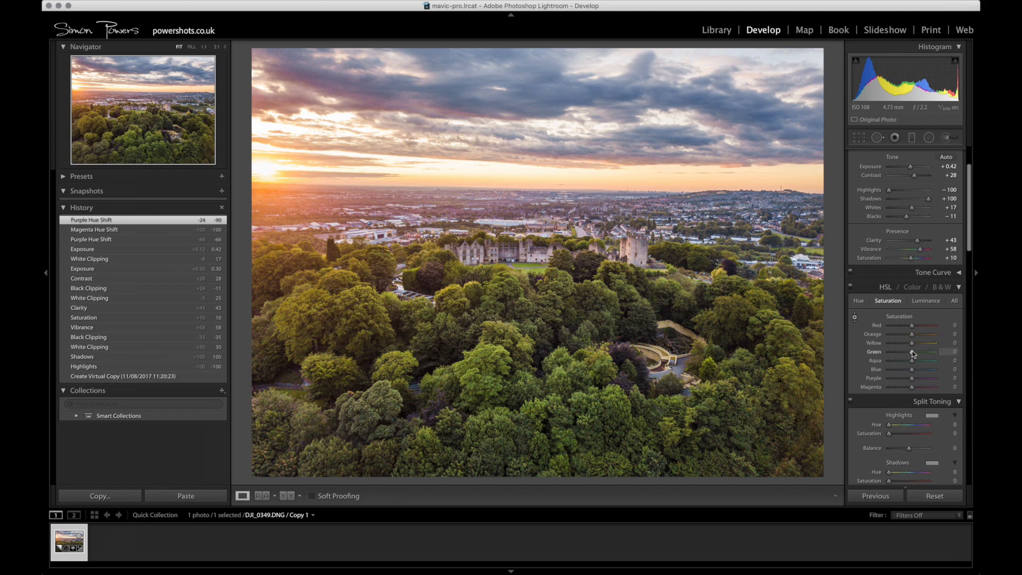
{"action": "left_click_drag", "start_coordinate": [913, 354], "coordinate": [925, 353]}
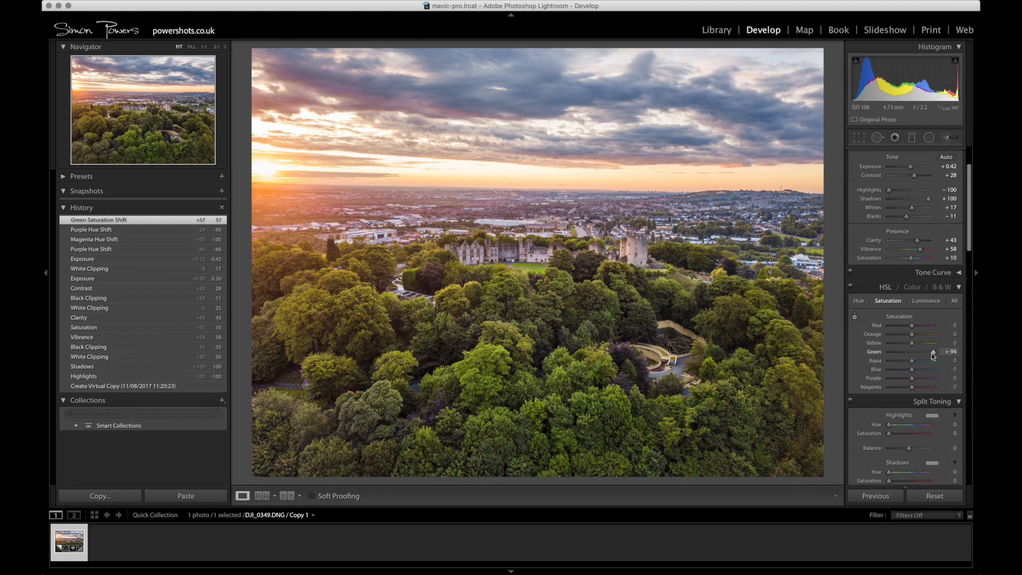
{"action": "left_click_drag", "start_coordinate": [931, 354], "coordinate": [924, 353]}
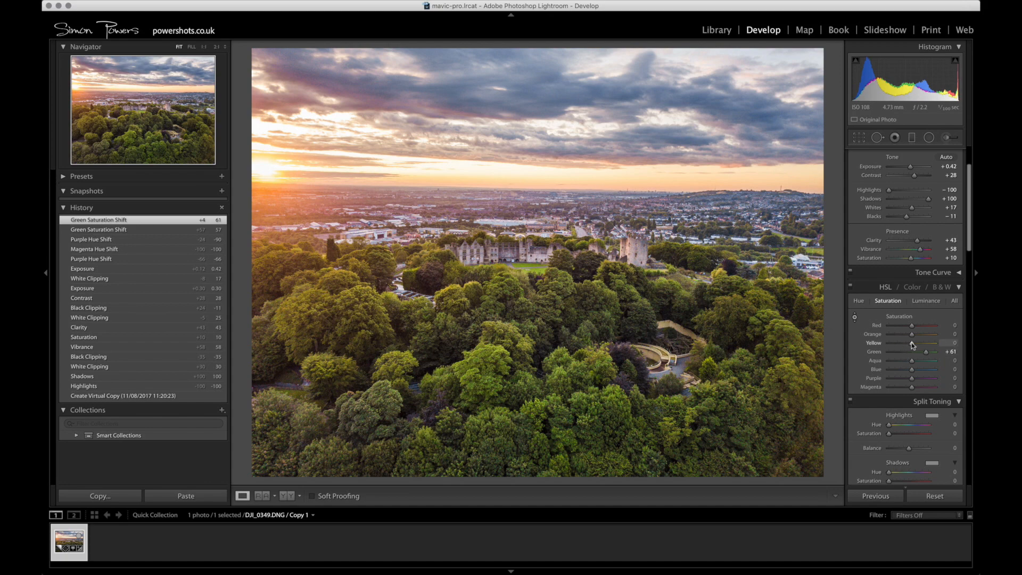
{"action": "mouse_move", "coordinate": [913, 345]}
{"action": "left_mouse_down"}
{"action": "mouse_move", "coordinate": [922, 345]}
{"action": "mouse_move", "coordinate": [899, 346]}
{"action": "mouse_move", "coordinate": [950, 349]}
{"action": "mouse_move", "coordinate": [908, 349]}
{"action": "mouse_move", "coordinate": [937, 334]}
{"action": "mouse_move", "coordinate": [920, 337]}
{"action": "left_mouse_up"}
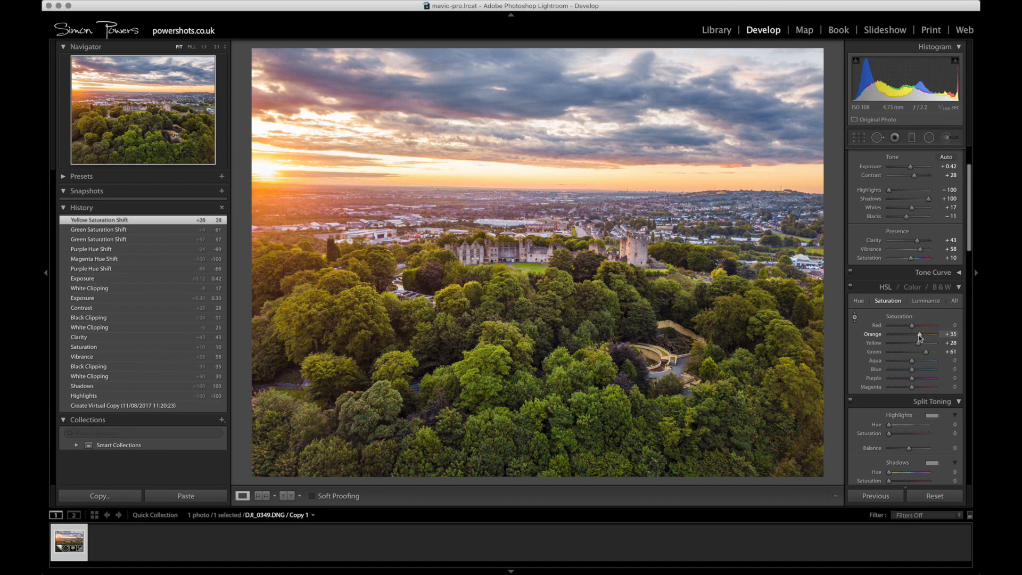
{"action": "left_click_drag", "start_coordinate": [919, 338], "coordinate": [905, 330]}
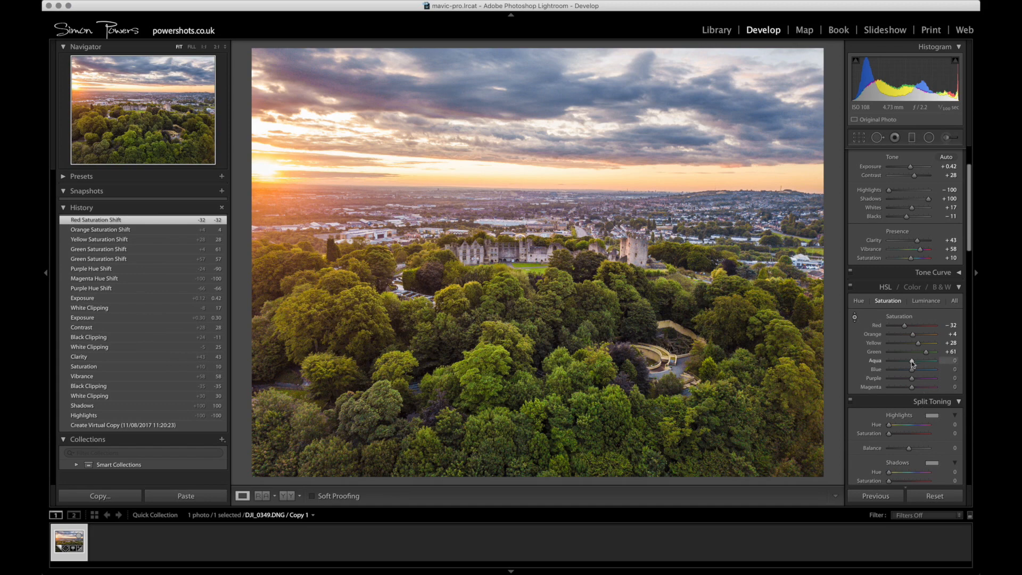
{"action": "mouse_move", "coordinate": [912, 361]}
{"action": "left_mouse_down"}
{"action": "mouse_move", "coordinate": [936, 365]}
{"action": "mouse_move", "coordinate": [912, 362]}
{"action": "mouse_move", "coordinate": [931, 372]}
{"action": "mouse_move", "coordinate": [918, 372]}
{"action": "left_mouse_up"}
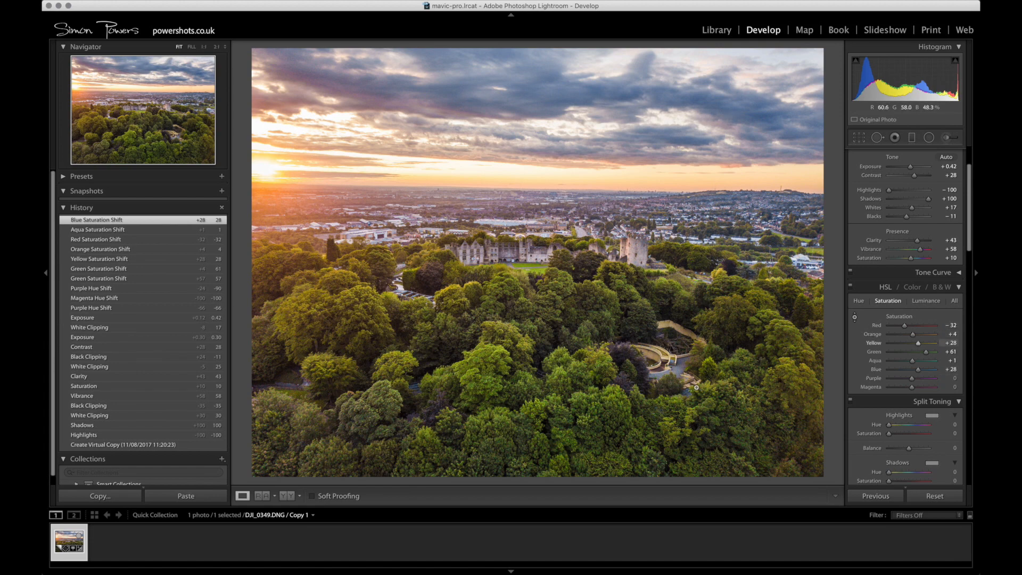
Step: Try split toning the highlights with hue 67 and saturation 20, and reset both values to 0
{"action": "scroll", "coordinate": [912, 451], "scroll_direction": "down", "scroll_amount": 3}
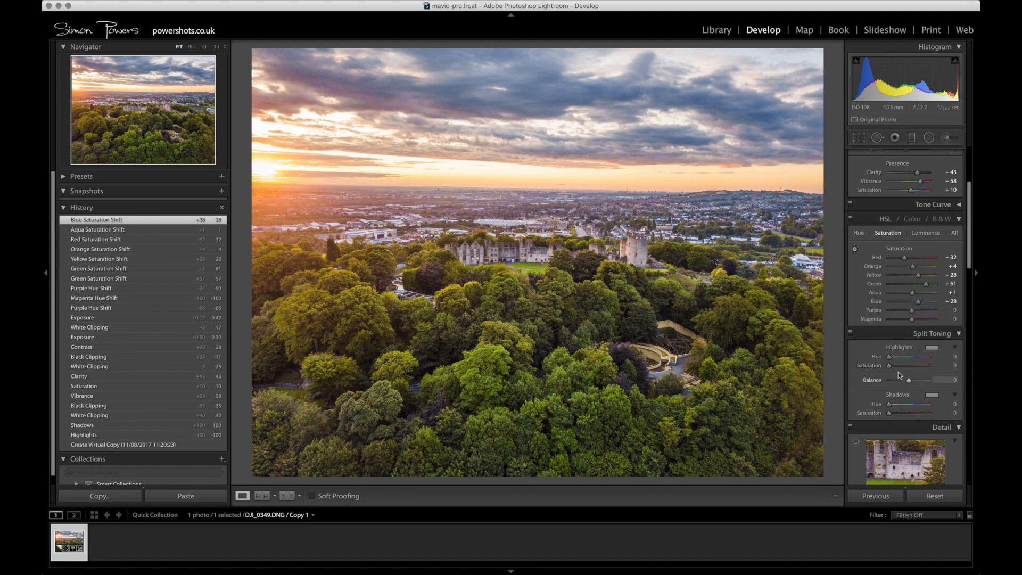
{"action": "mouse_move", "coordinate": [890, 367]}
{"action": "left_mouse_down"}
{"action": "mouse_move", "coordinate": [912, 366]}
{"action": "mouse_move", "coordinate": [898, 369]}
{"action": "mouse_move", "coordinate": [893, 357]}
{"action": "mouse_move", "coordinate": [918, 357]}
{"action": "mouse_move", "coordinate": [896, 357]}
{"action": "left_mouse_up"}
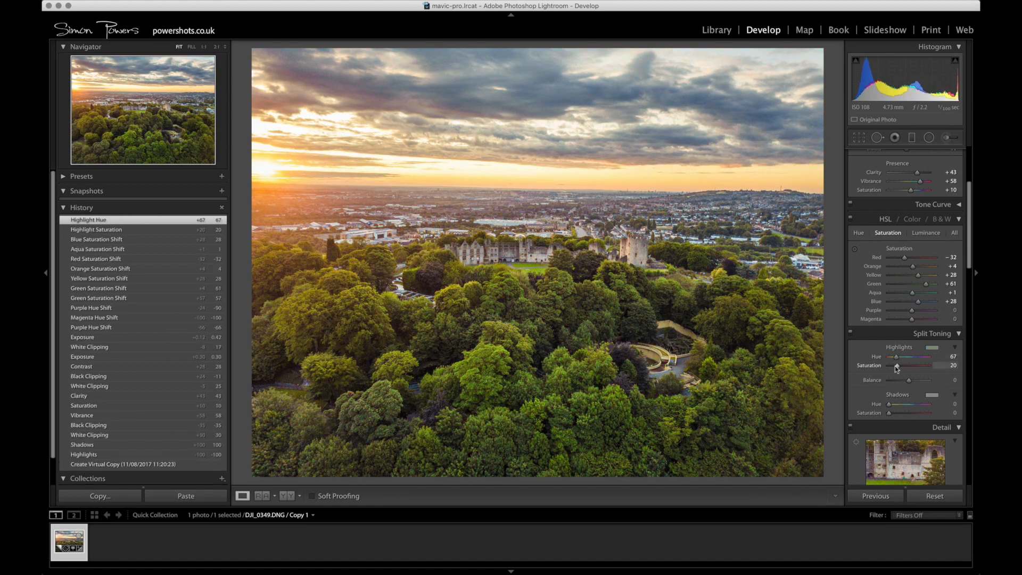
{"action": "double_click", "coordinate": [896, 366]}
{"action": "double_click", "coordinate": [896, 357]}
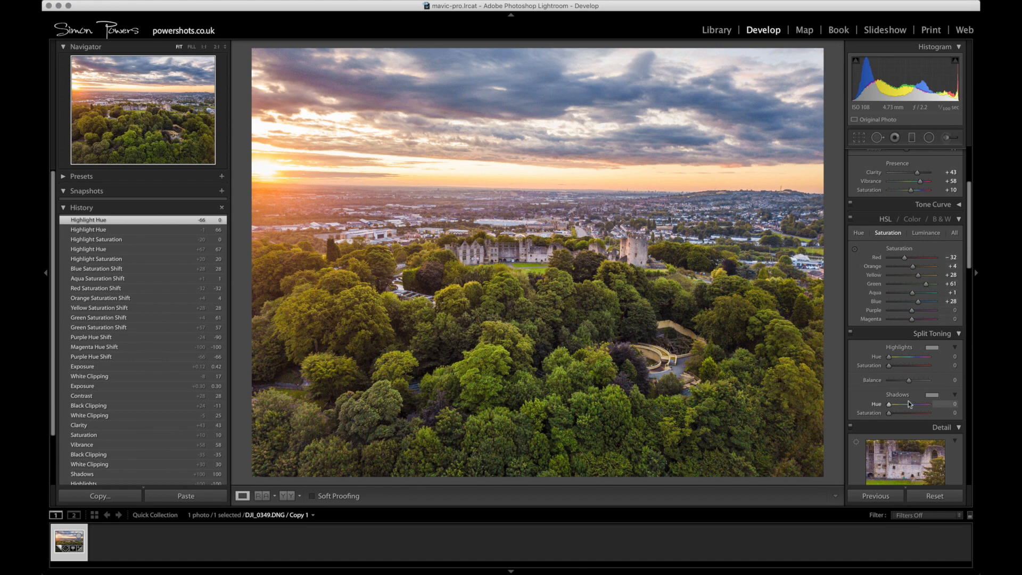
Step: Set the HSL luminance to orange −15, yellow +4, green +41 and blue +53, keeping aqua at 0
{"action": "left_click", "coordinate": [926, 233]}
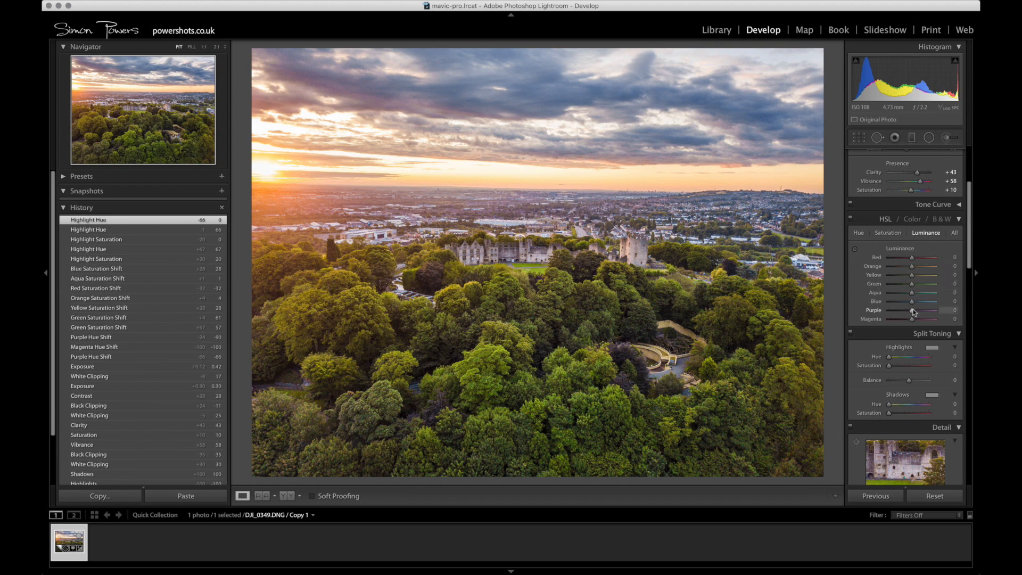
{"action": "left_click_drag", "start_coordinate": [913, 286], "coordinate": [926, 288]}
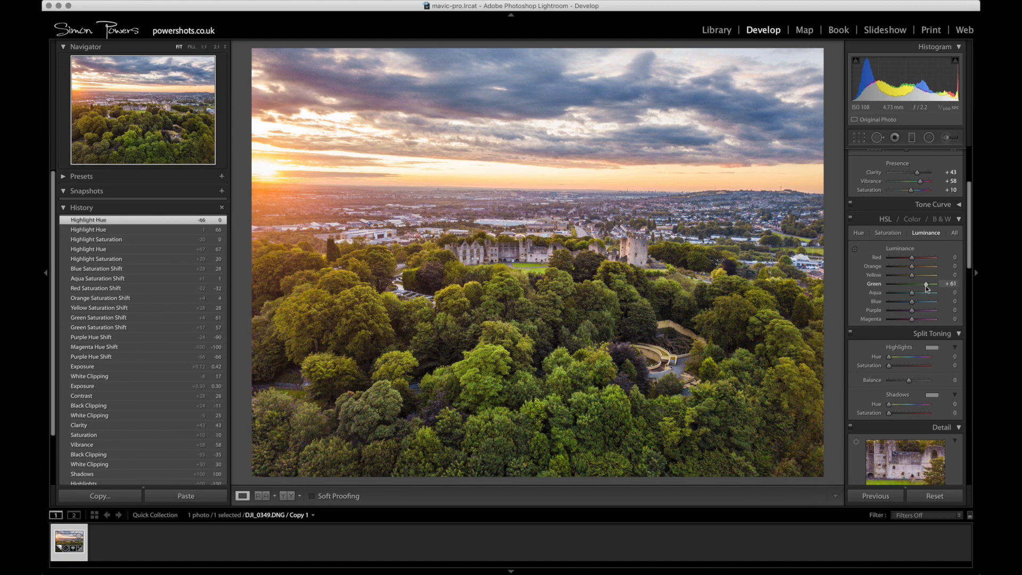
{"action": "mouse_move", "coordinate": [925, 288]}
{"action": "left_mouse_down"}
{"action": "mouse_move", "coordinate": [926, 277]}
{"action": "mouse_move", "coordinate": [886, 282]}
{"action": "mouse_move", "coordinate": [915, 283]}
{"action": "left_mouse_up"}
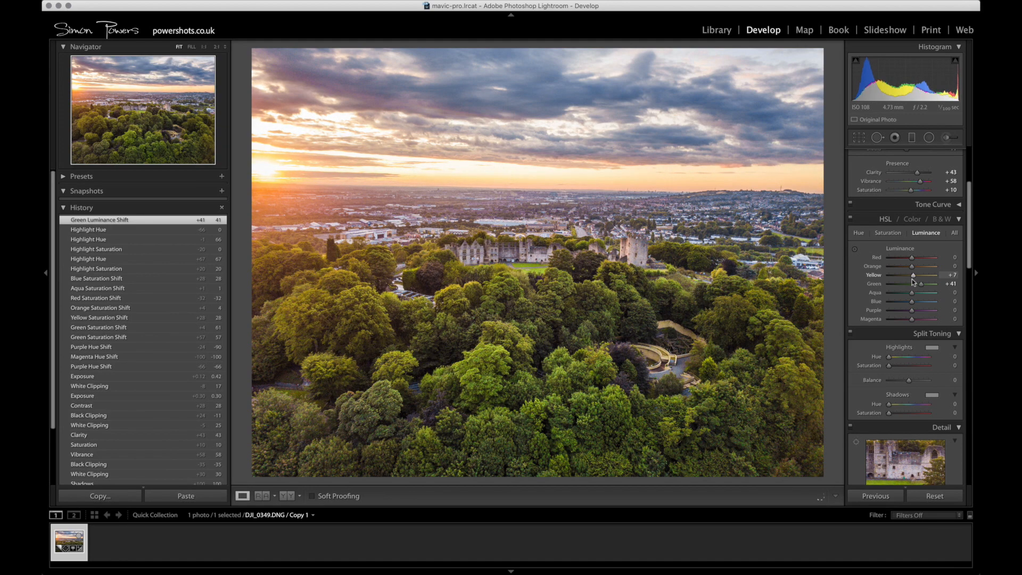
{"action": "mouse_move", "coordinate": [912, 279]}
{"action": "left_mouse_down"}
{"action": "mouse_move", "coordinate": [917, 267]}
{"action": "mouse_move", "coordinate": [885, 268]}
{"action": "mouse_move", "coordinate": [911, 272]}
{"action": "left_mouse_up"}
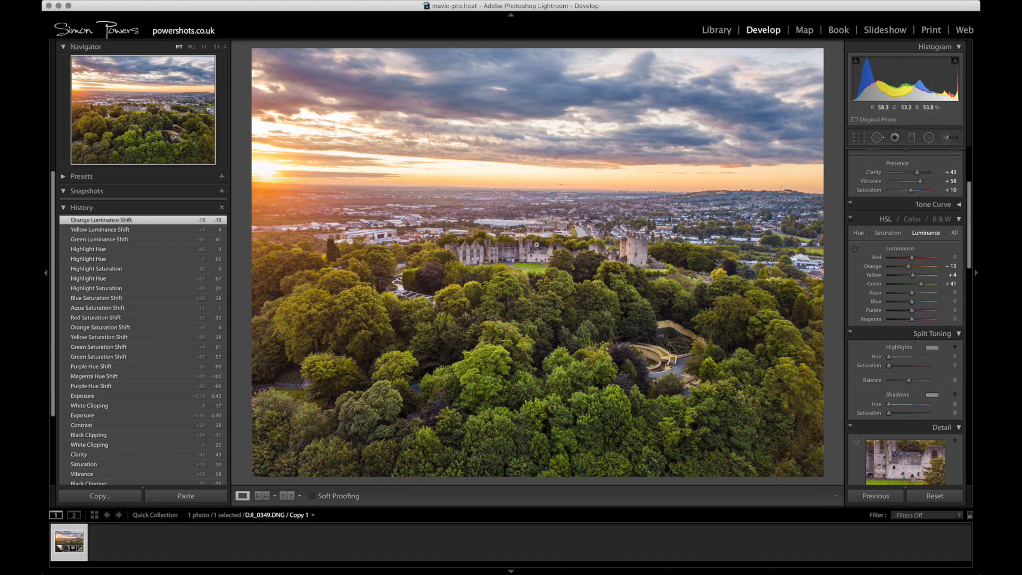
{"action": "mouse_move", "coordinate": [913, 296]}
{"action": "left_mouse_down"}
{"action": "mouse_move", "coordinate": [925, 296]}
{"action": "mouse_move", "coordinate": [900, 297]}
{"action": "mouse_move", "coordinate": [929, 305]}
{"action": "left_mouse_up"}
{"action": "double_click", "coordinate": [913, 296]}
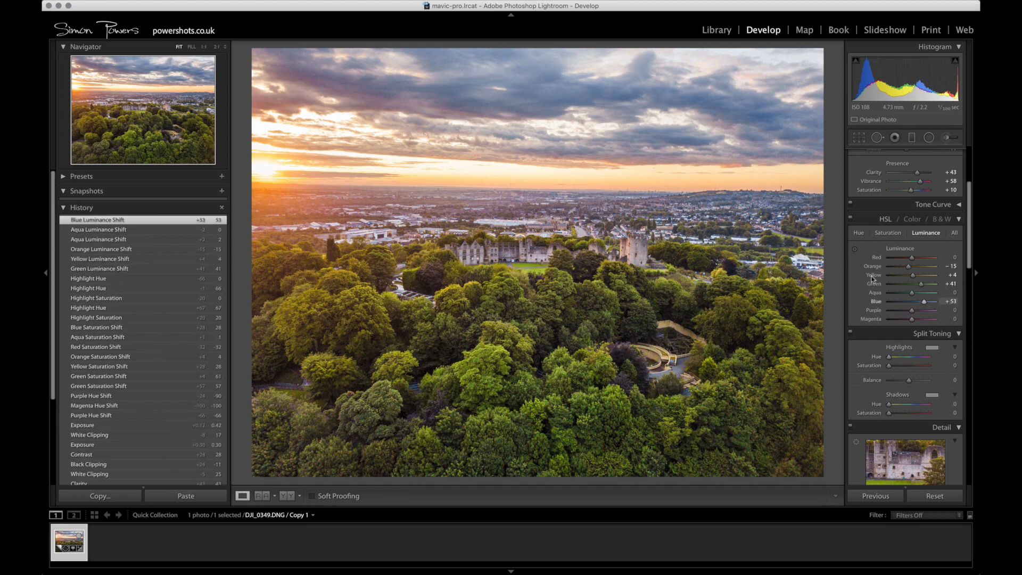
Step: Set the white balance to a temperature of 6,566 and a tint of −3
{"action": "scroll", "coordinate": [878, 303], "scroll_direction": "up", "scroll_amount": 5}
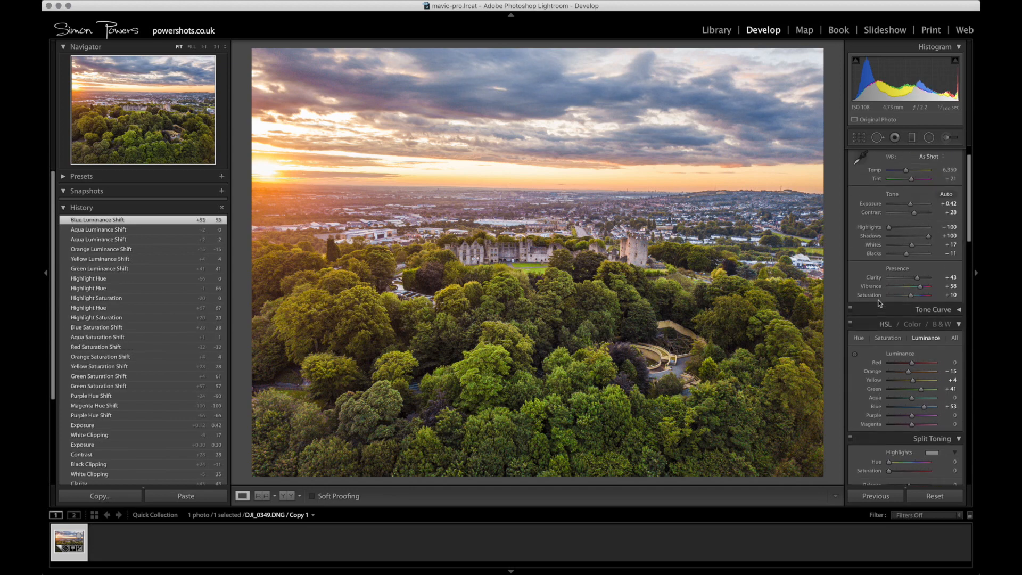
{"action": "scroll", "coordinate": [880, 293], "scroll_direction": "down", "scroll_amount": 1}
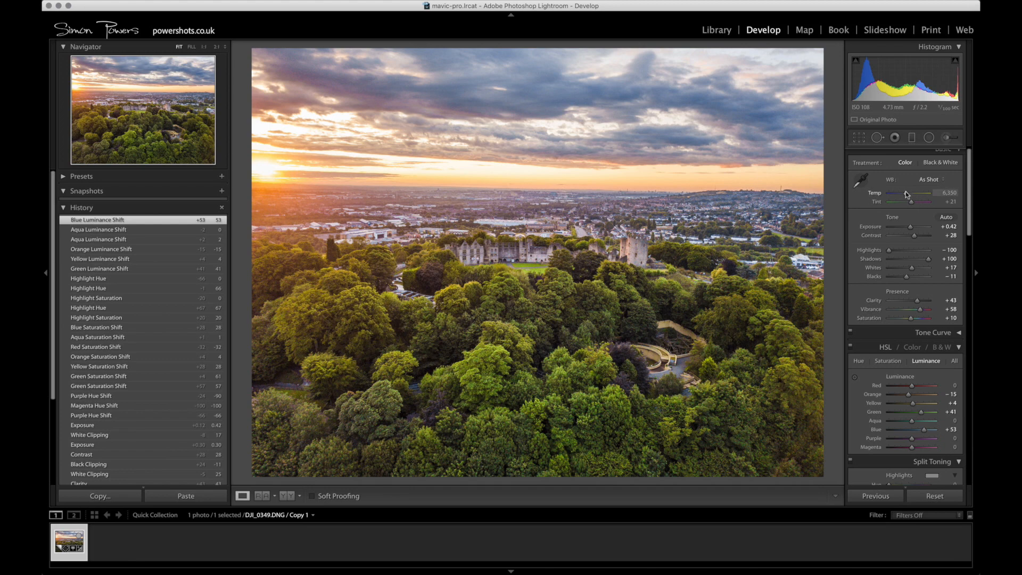
{"action": "left_click_drag", "start_coordinate": [907, 195], "coordinate": [911, 195]}
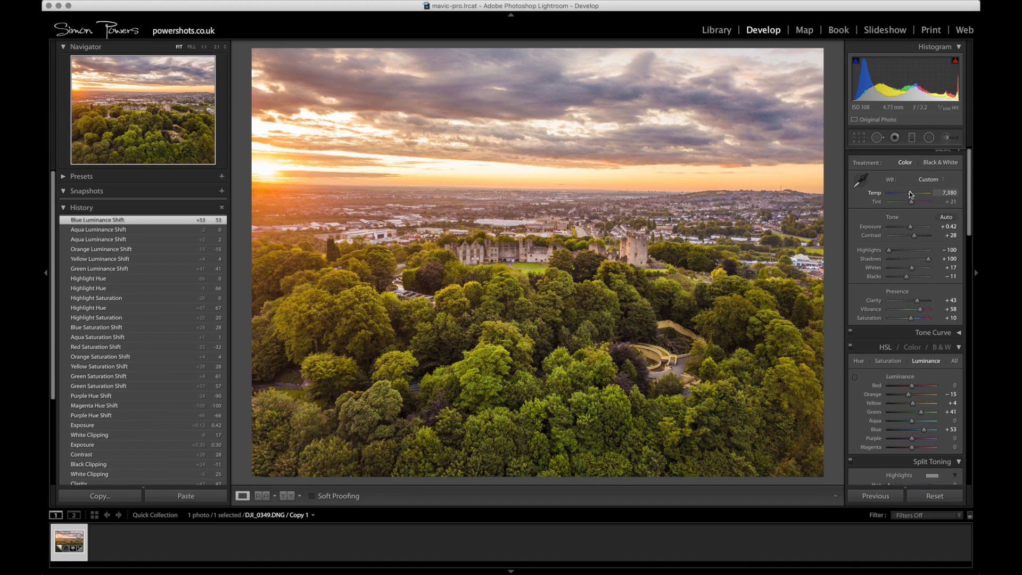
{"action": "left_click_drag", "start_coordinate": [911, 194], "coordinate": [910, 195]}
{"action": "left_click_drag", "start_coordinate": [910, 194], "coordinate": [910, 195]}
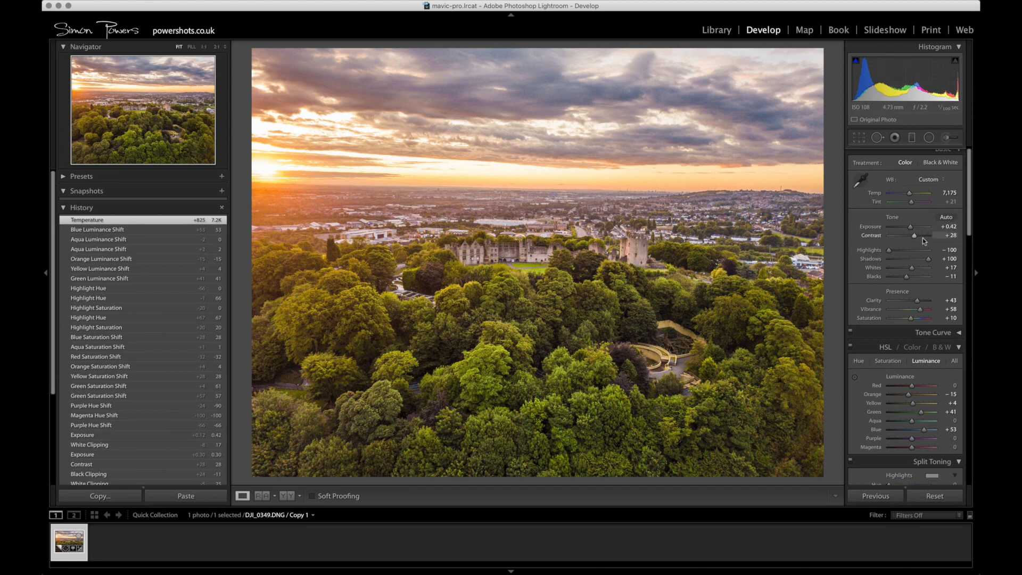
{"action": "left_click_drag", "start_coordinate": [910, 193], "coordinate": [909, 194]}
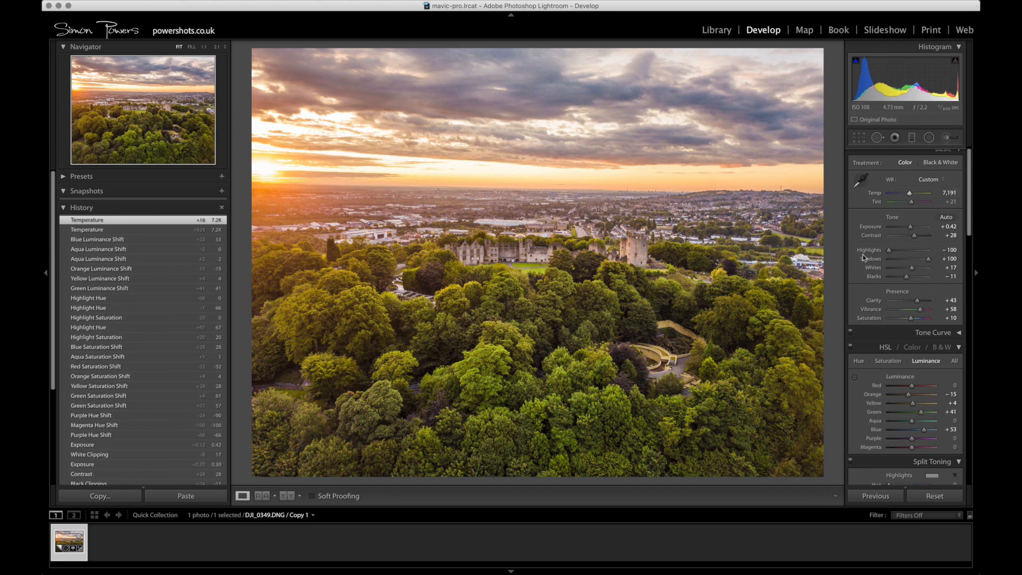
{"action": "left_click_drag", "start_coordinate": [908, 194], "coordinate": [911, 202]}
{"action": "double_click", "coordinate": [911, 203]}
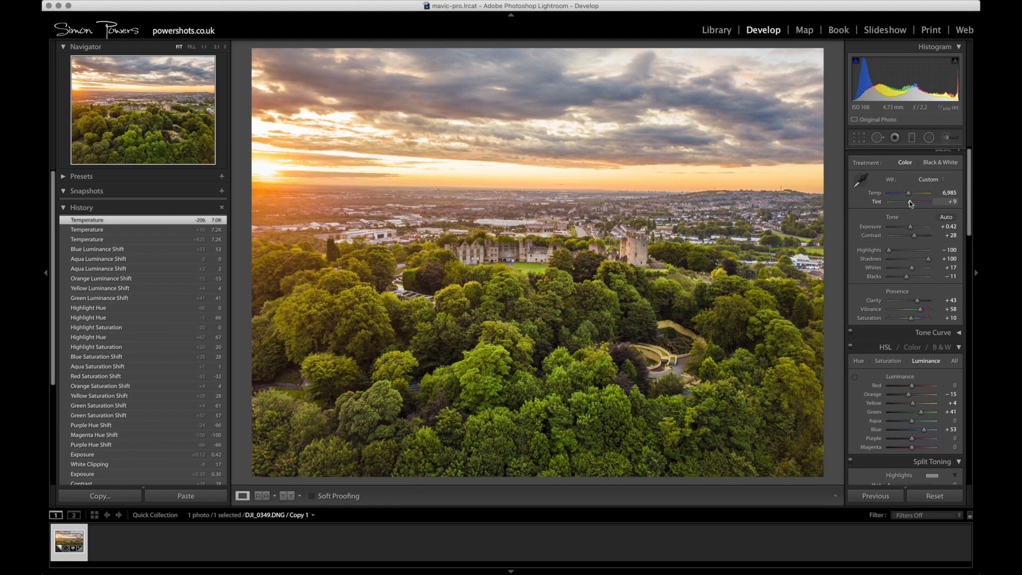
{"action": "left_click_drag", "start_coordinate": [910, 203], "coordinate": [908, 197]}
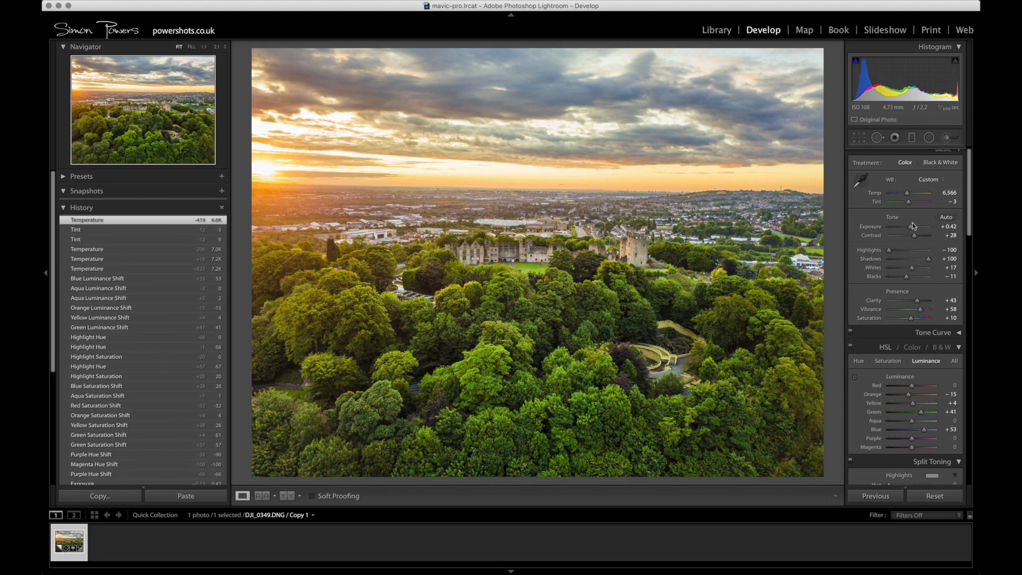
Step: Crop the photo to a wide panorama at full width, trimming the upper clouds and the lower trees, and apply the crop
{"action": "scroll", "coordinate": [898, 254], "scroll_direction": "down", "scroll_amount": 4}
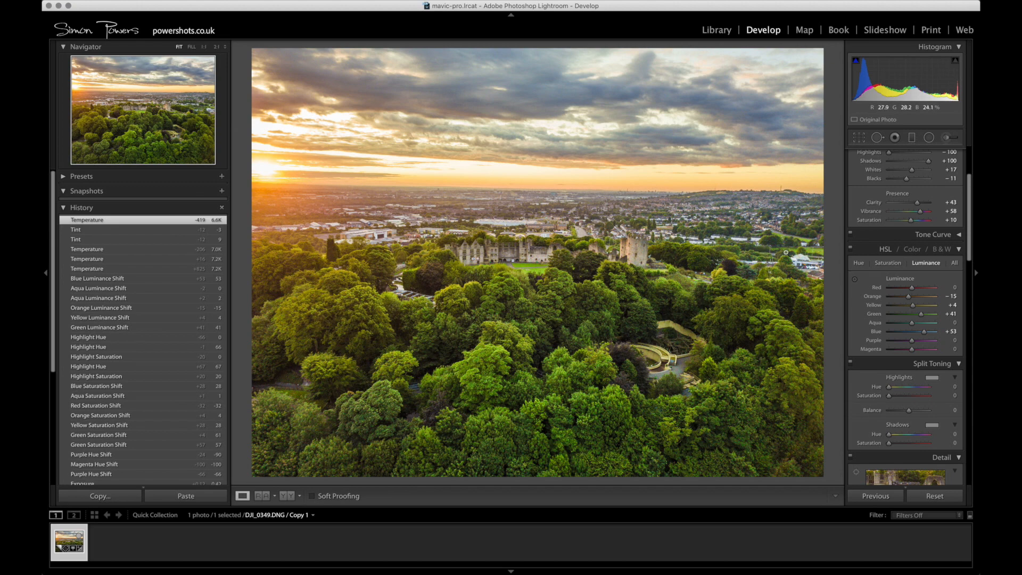
{"action": "left_click", "coordinate": [859, 139]}
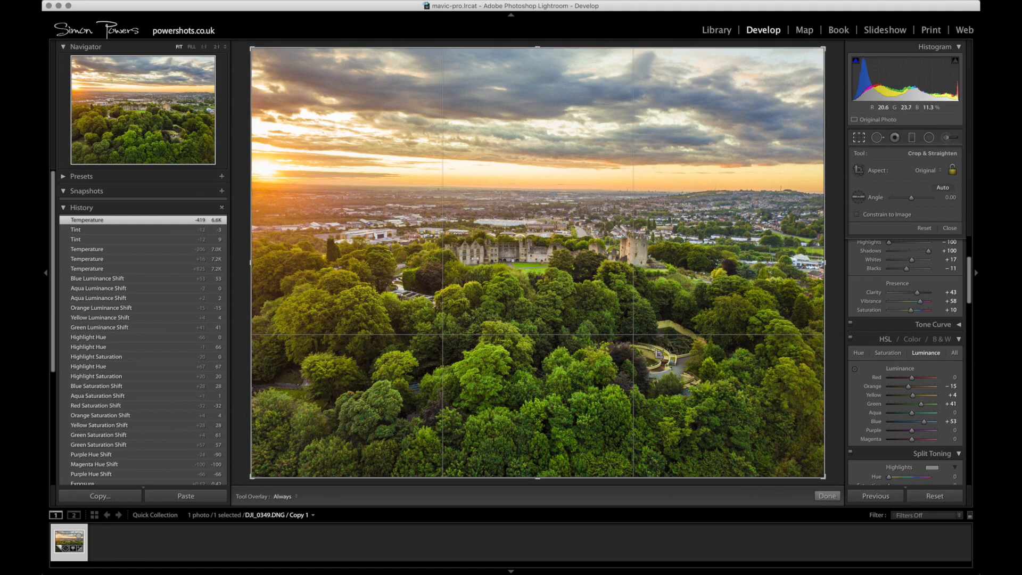
{"action": "left_click_drag", "start_coordinate": [534, 478], "coordinate": [543, 413]}
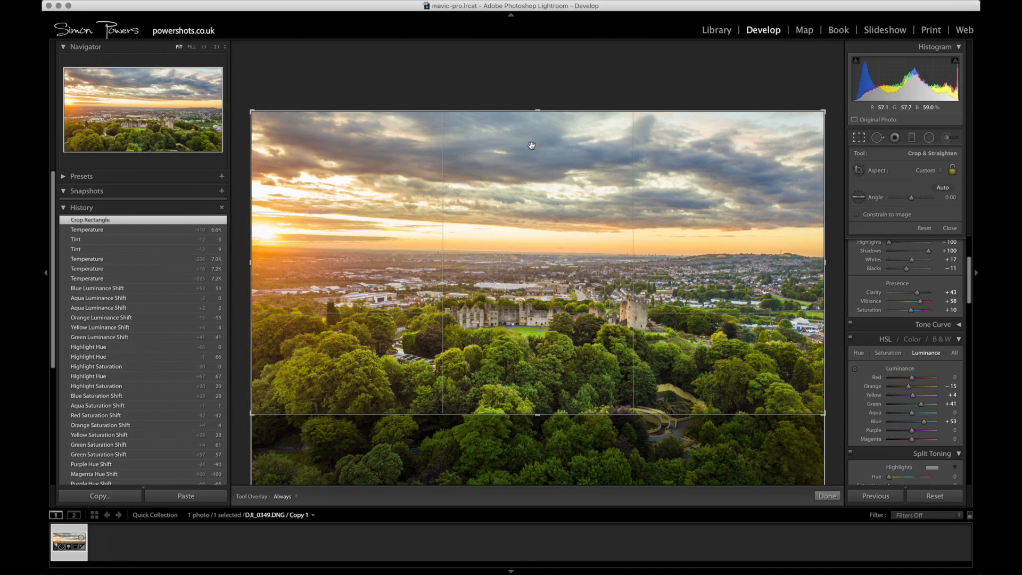
{"action": "left_click_drag", "start_coordinate": [539, 111], "coordinate": [537, 134]}
{"action": "left_click_drag", "start_coordinate": [536, 388], "coordinate": [539, 379]}
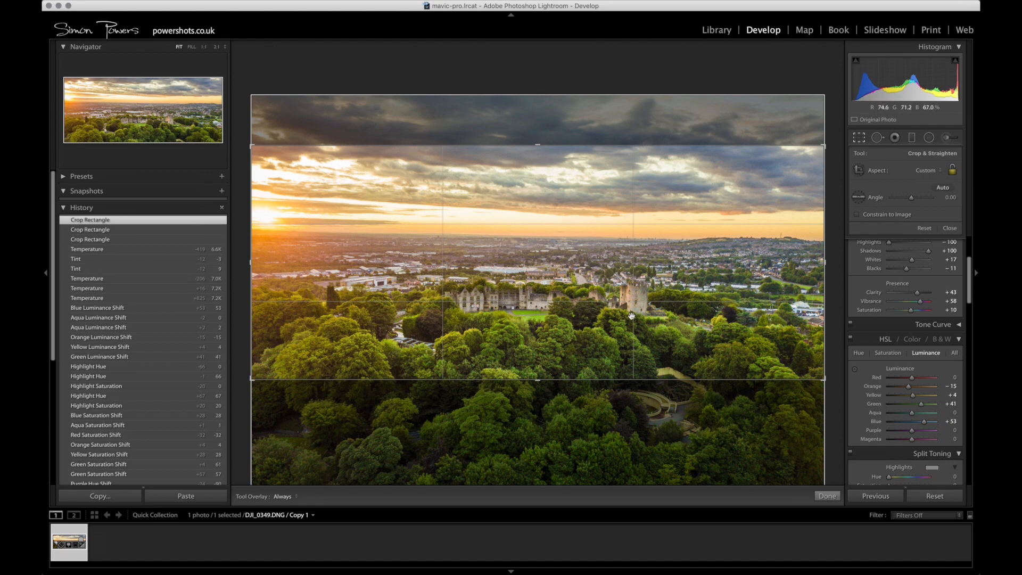
{"action": "left_click", "coordinate": [827, 497]}
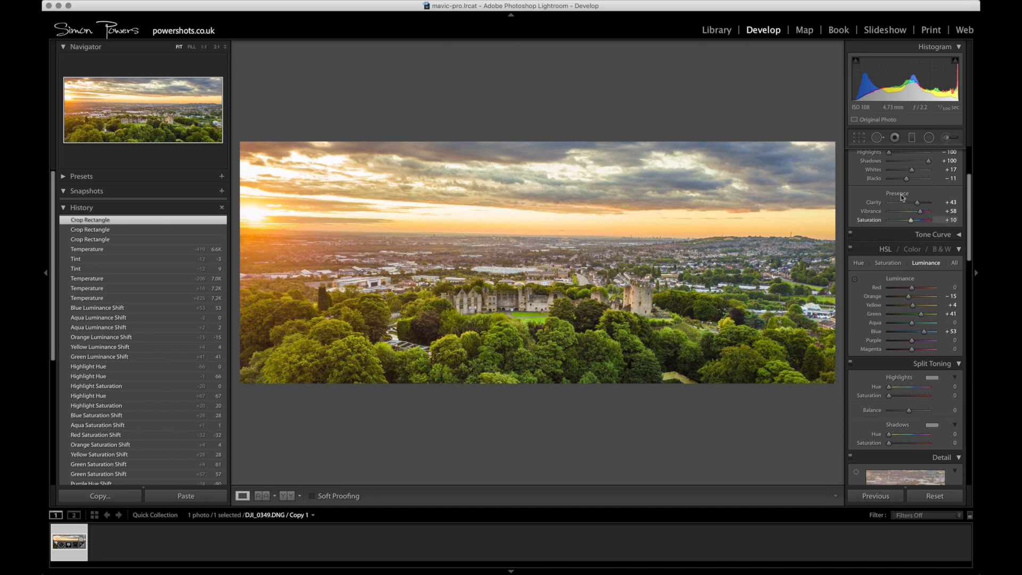
Step: Heal the white building near the photo's right edge with the spot removal brush at size 55, and resample its source area
{"action": "left_click", "coordinate": [878, 137]}
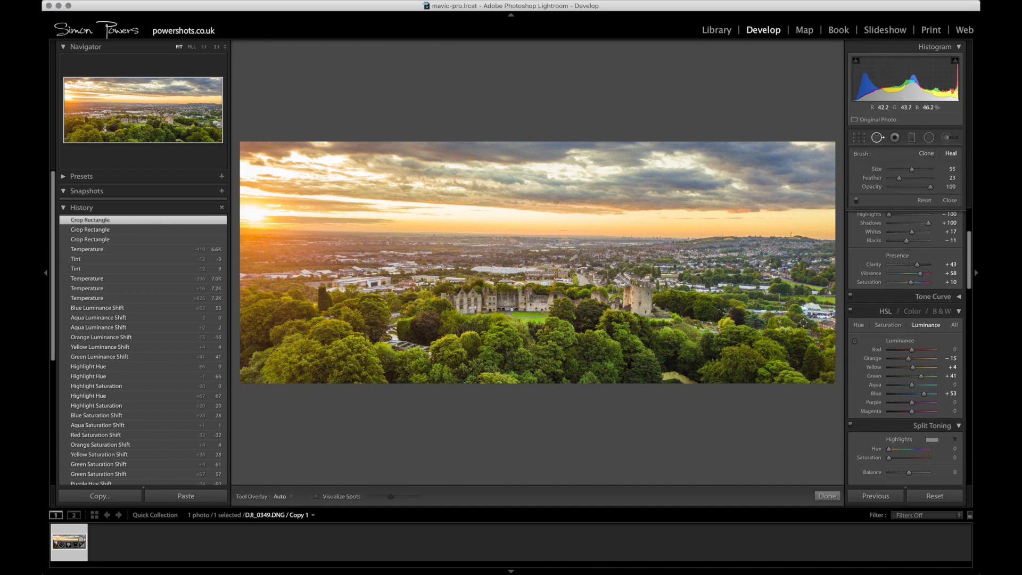
{"action": "left_click_drag", "start_coordinate": [802, 308], "coordinate": [823, 307]}
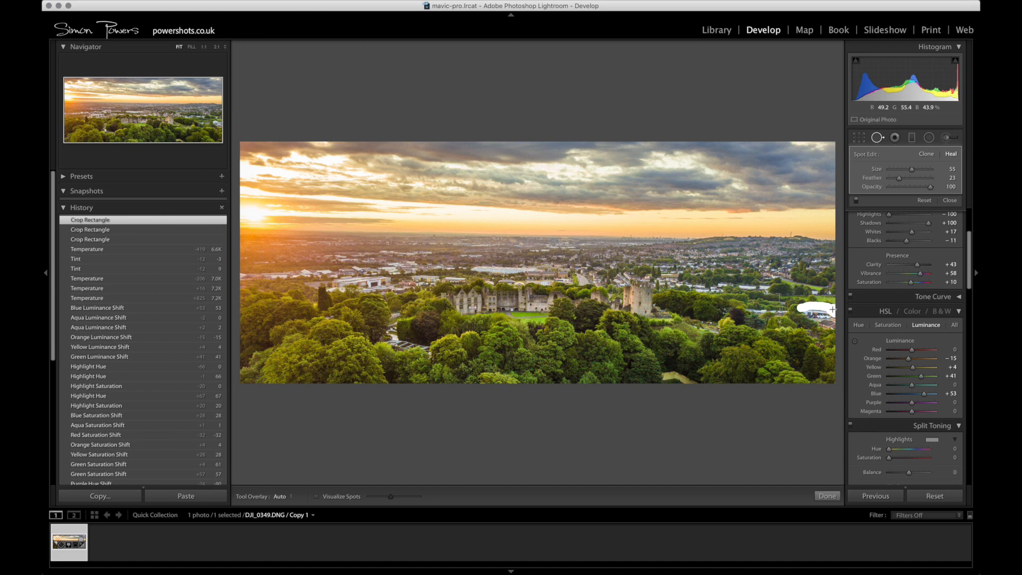
{"action": "left_click_drag", "start_coordinate": [826, 327], "coordinate": [803, 312]}
{"action": "left_click_drag", "start_coordinate": [828, 323], "coordinate": [831, 323]}
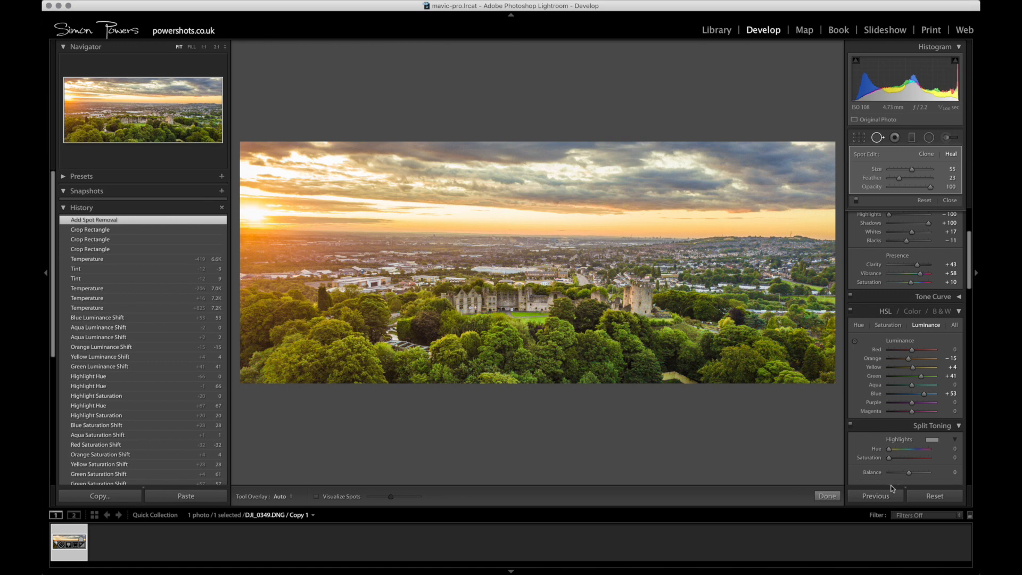
{"action": "key", "text": "slash"}
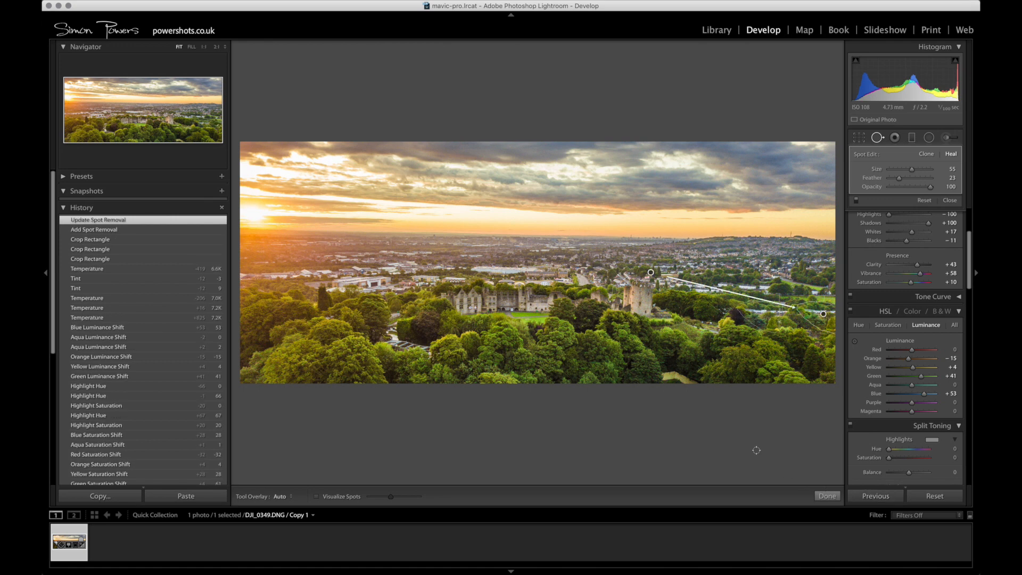
{"action": "key", "text": "slash"}
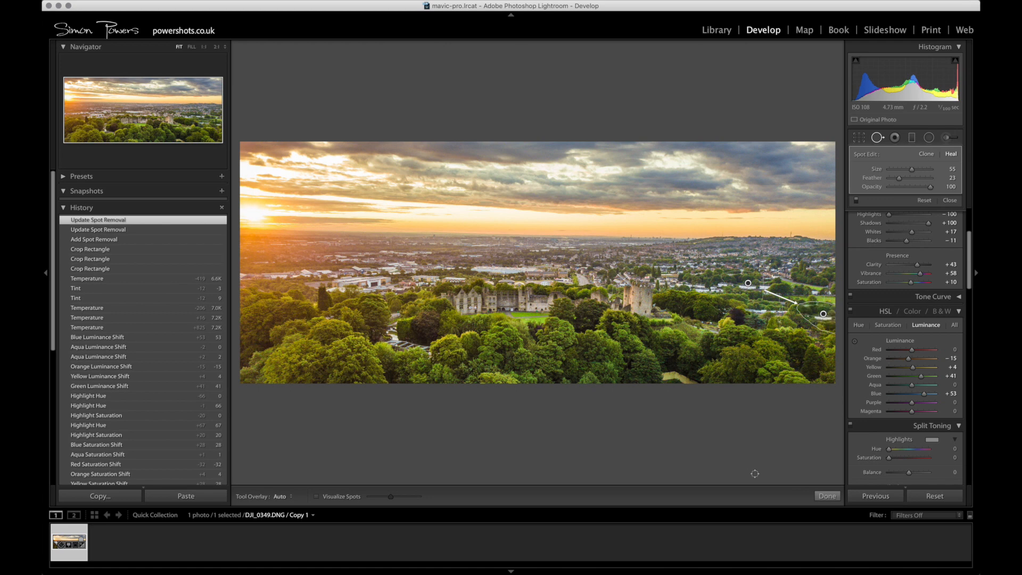
Step: Resample the building heal's source, then heal the bright patch among the trees below the castle, resampling until it blends, and finish spot removal
{"action": "key", "text": "slash"}
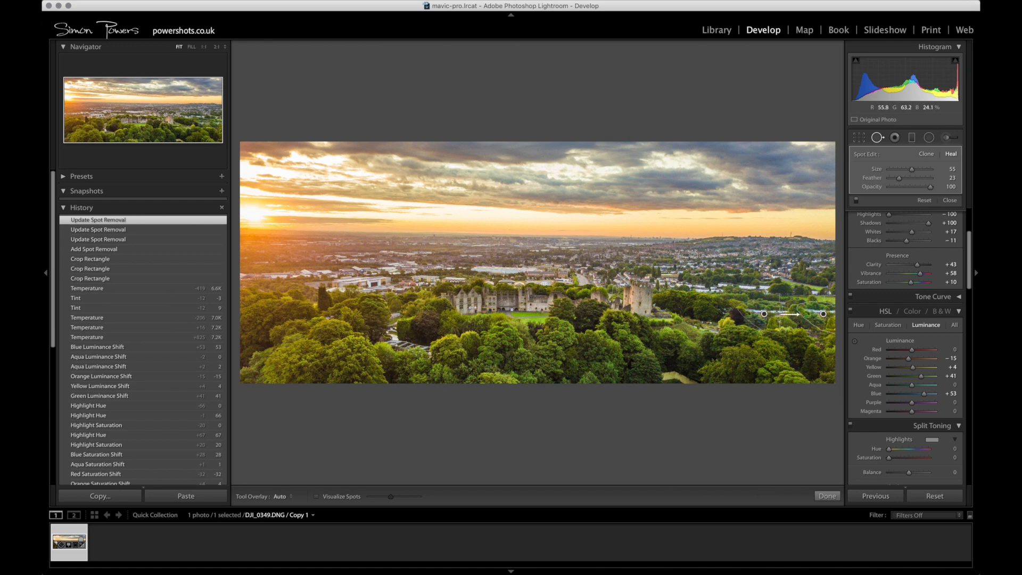
{"action": "mouse_move", "coordinate": [388, 344]}
{"action": "left_mouse_down"}
{"action": "mouse_move", "coordinate": [423, 345]}
{"action": "mouse_move", "coordinate": [429, 356]}
{"action": "mouse_move", "coordinate": [387, 345]}
{"action": "left_mouse_up"}
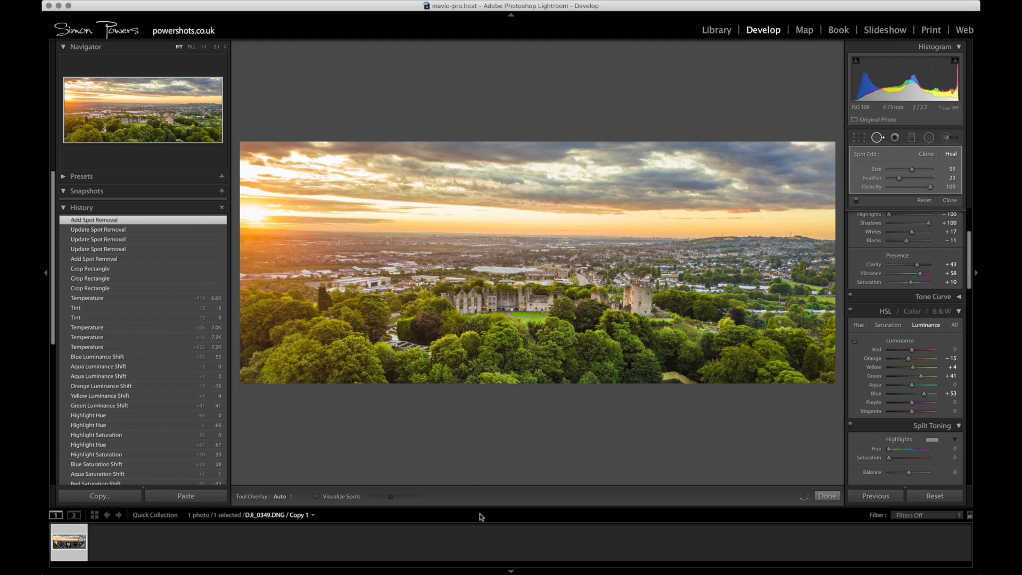
{"action": "key", "text": "slash"}
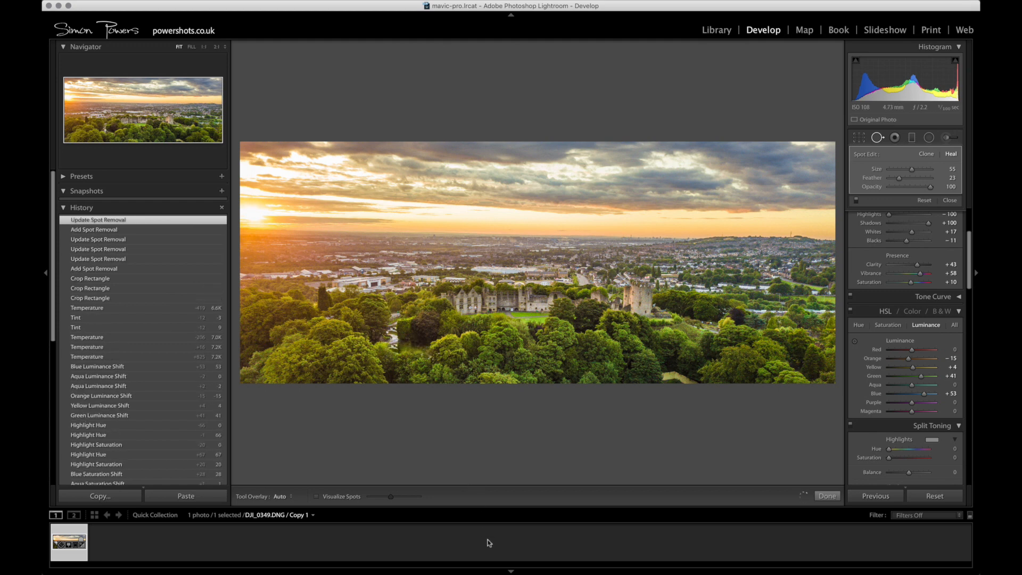
{"action": "key", "text": "slash"}
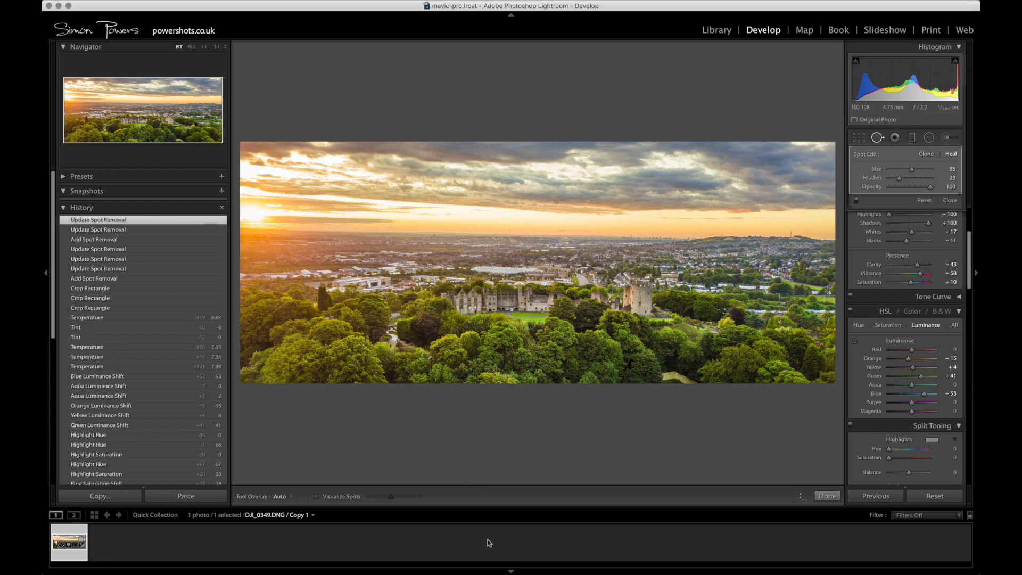
{"action": "key", "text": "slash"}
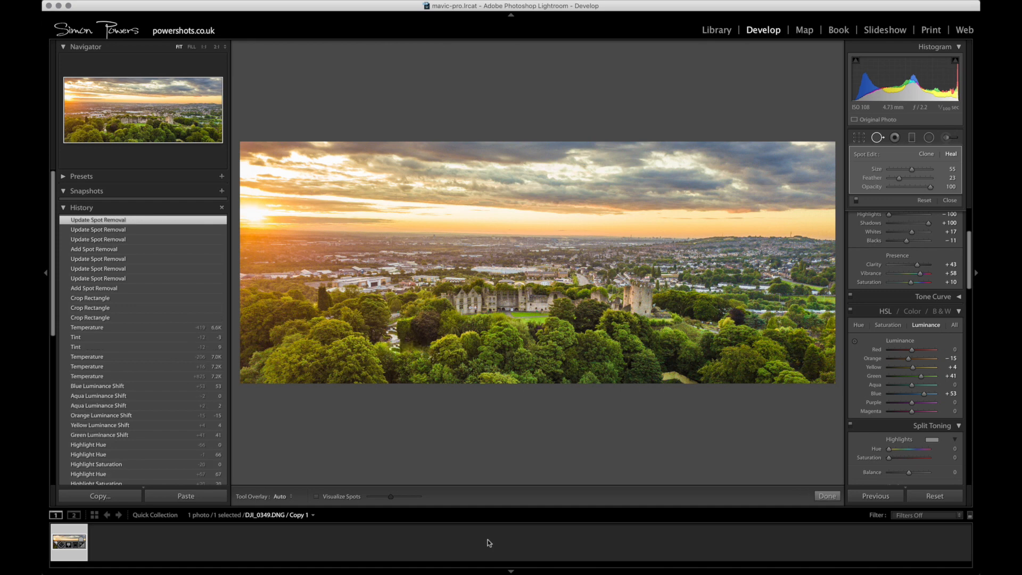
{"action": "key", "text": "slash"}
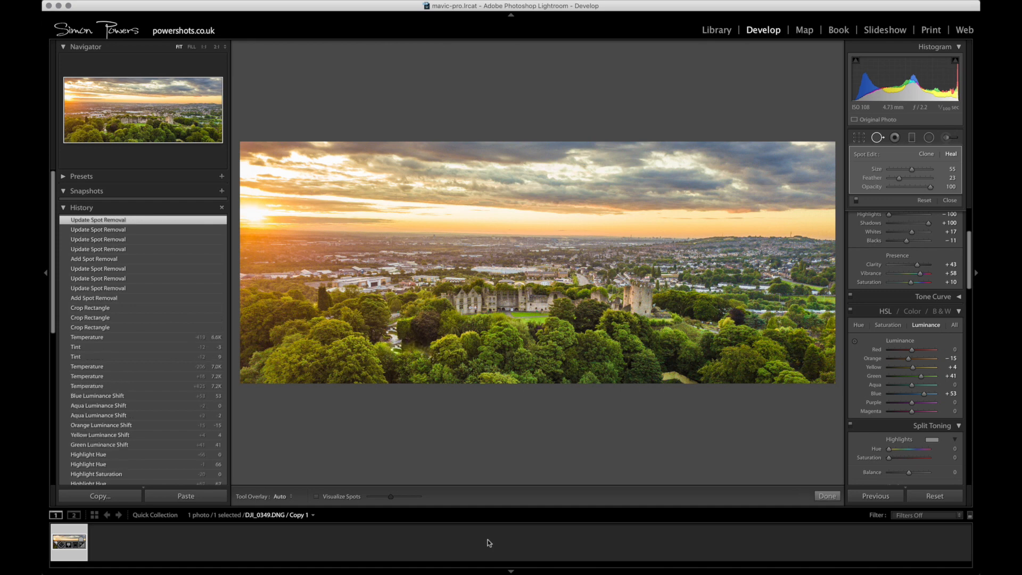
{"action": "key", "text": "slash"}
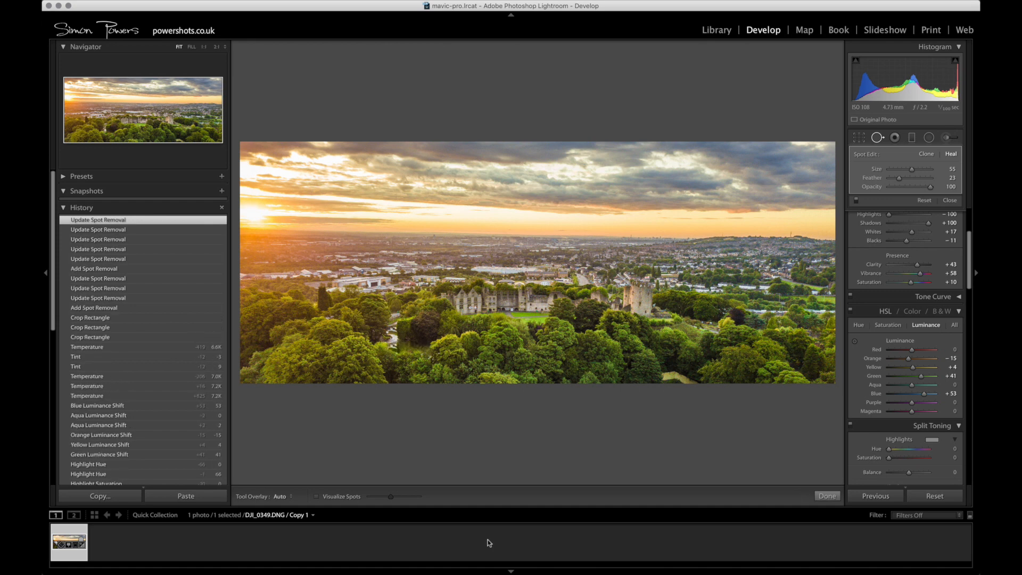
{"action": "key", "text": "slash"}
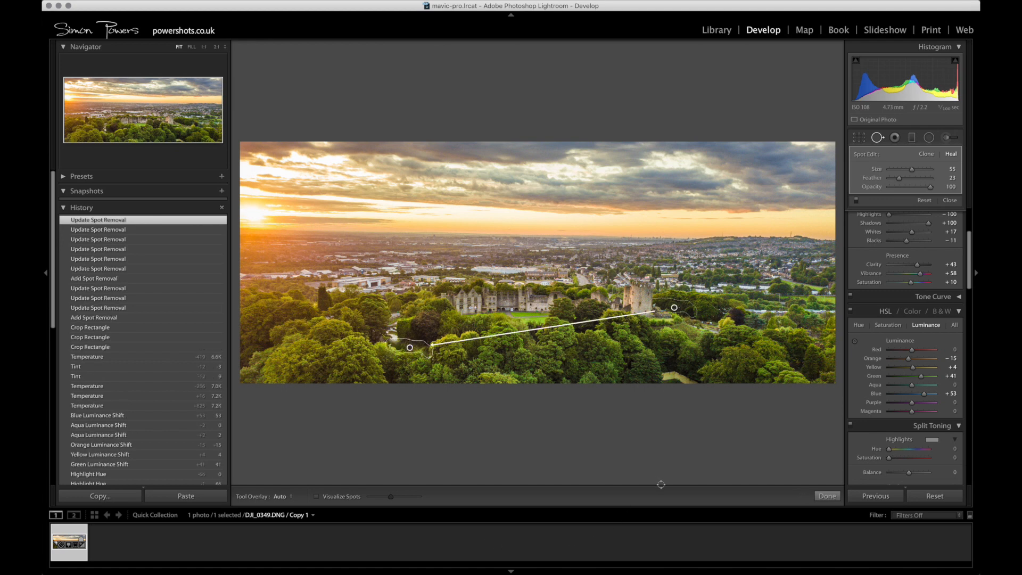
{"action": "left_click", "coordinate": [827, 496]}
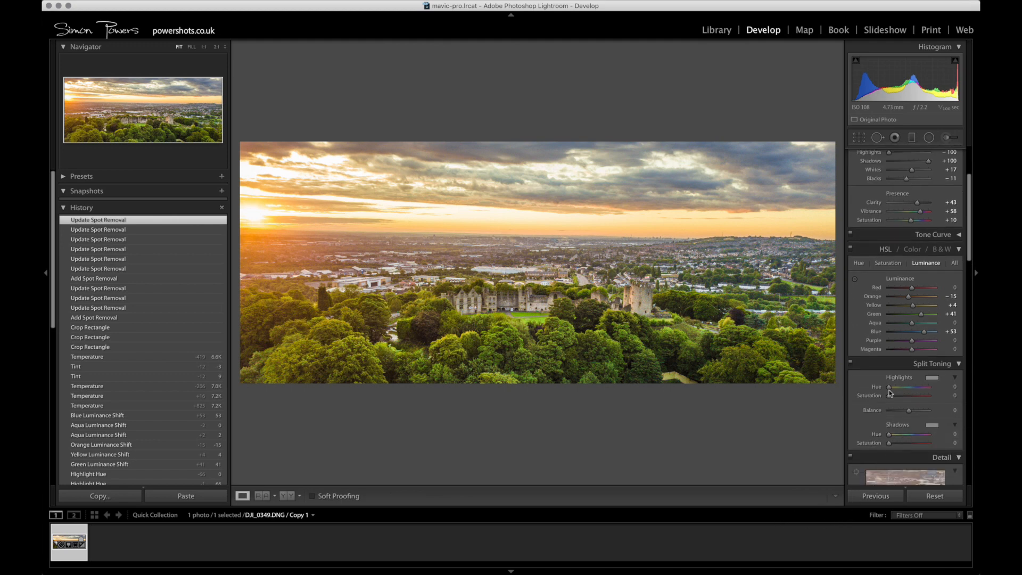
Step: Set the sharpening amount to 122 and its masking to 86, previewing the edge mask
{"action": "scroll", "coordinate": [883, 374], "scroll_direction": "down", "scroll_amount": 3}
{"action": "scroll", "coordinate": [883, 374], "scroll_direction": "down", "scroll_amount": 3}
{"action": "scroll", "coordinate": [883, 374], "scroll_direction": "down", "scroll_amount": 2}
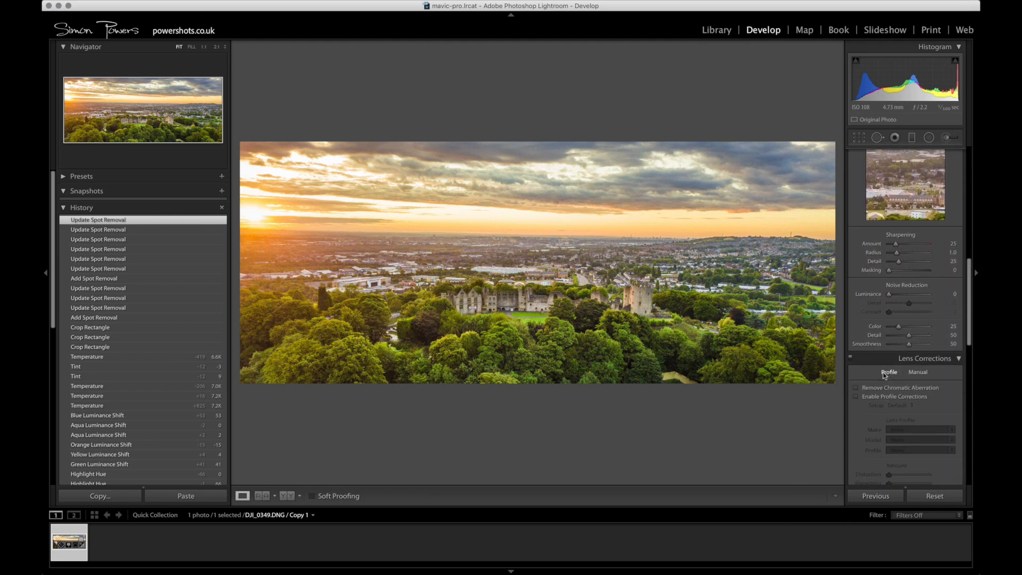
{"action": "scroll", "coordinate": [884, 375], "scroll_direction": "up", "scroll_amount": 1}
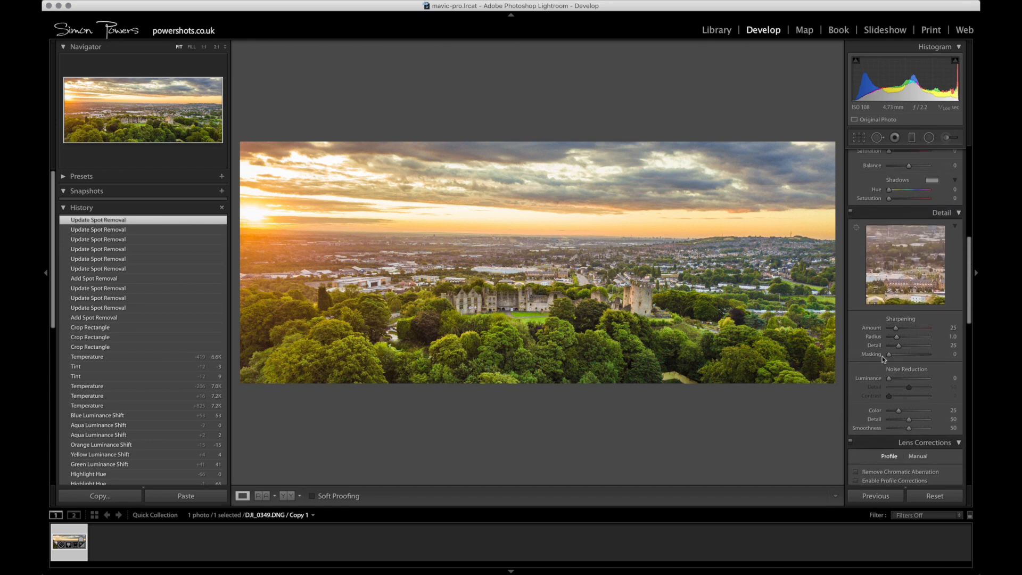
{"action": "left_click_drag", "start_coordinate": [894, 328], "coordinate": [912, 332]}
{"action": "left_click_drag", "start_coordinate": [921, 328], "coordinate": [922, 328]}
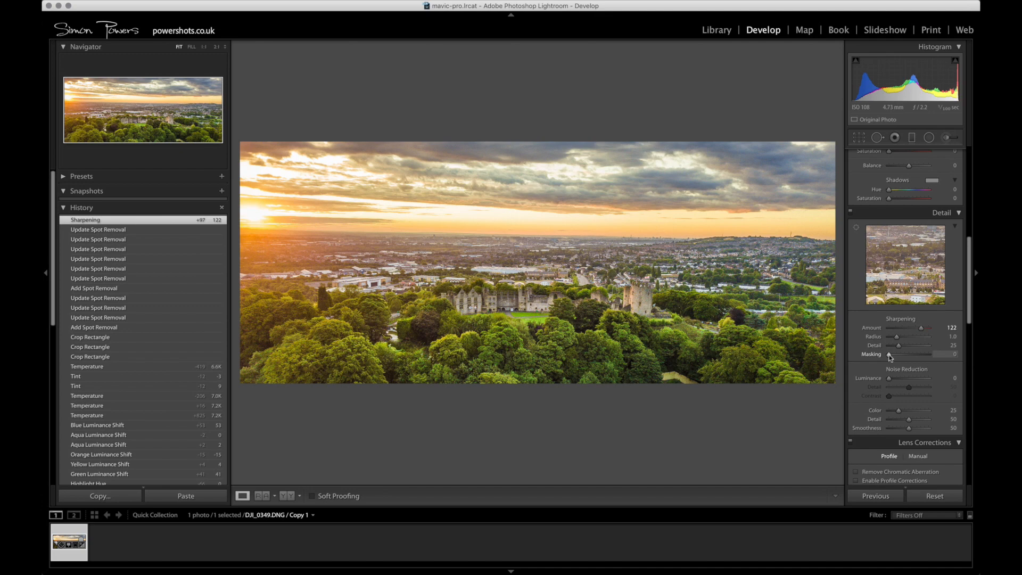
{"action": "key", "text": "alt"}
{"action": "key", "text": "alt"}
{"action": "left_click_drag", "start_coordinate": [890, 356], "coordinate": [922, 356]}
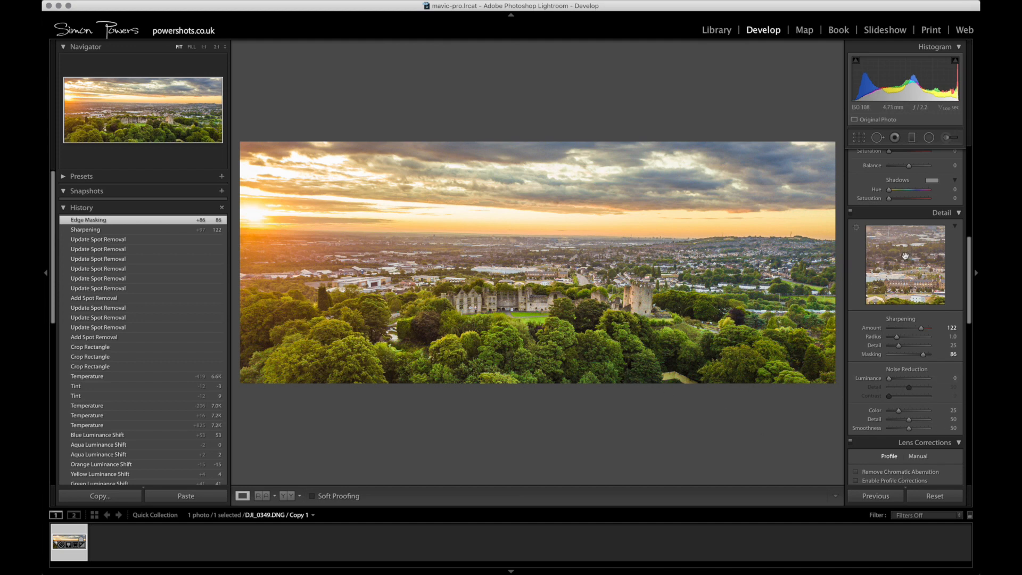
Step: Preview a cloud area in the detail view and set noise reduction to colour 66 and luminance 25
{"action": "left_click", "coordinate": [854, 229]}
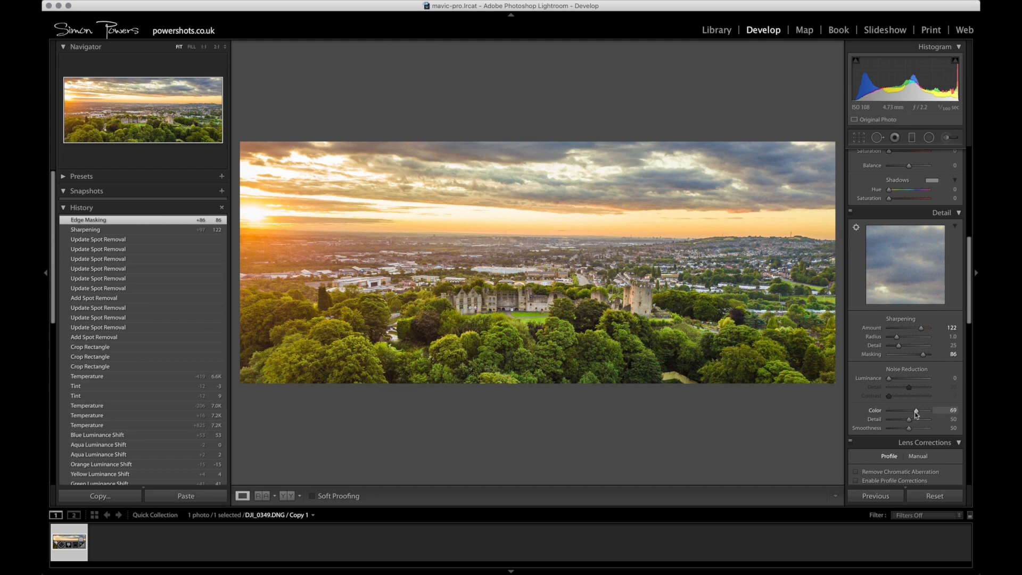
{"action": "left_click_drag", "start_coordinate": [917, 415], "coordinate": [915, 414]}
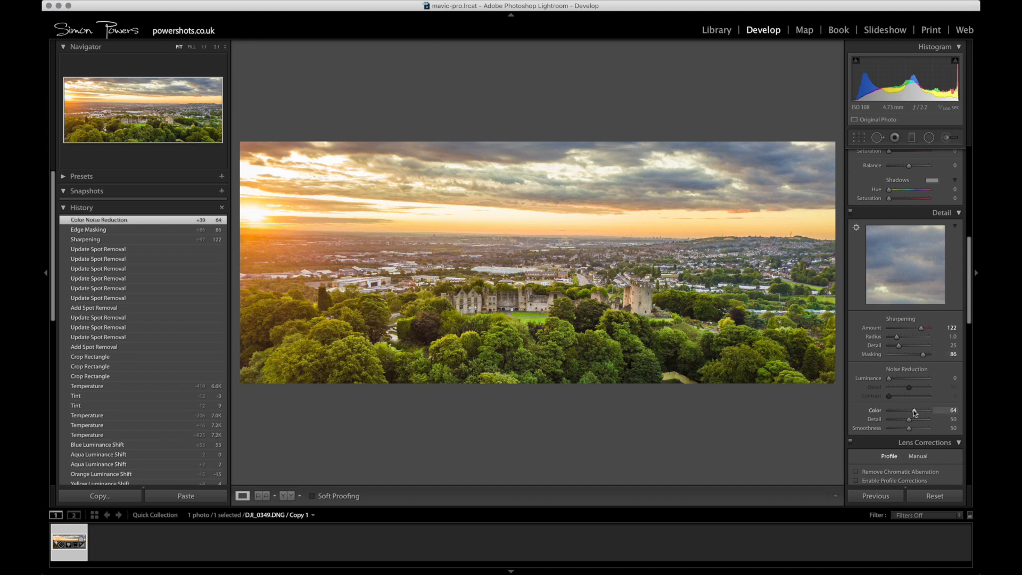
{"action": "double_click", "coordinate": [915, 413]}
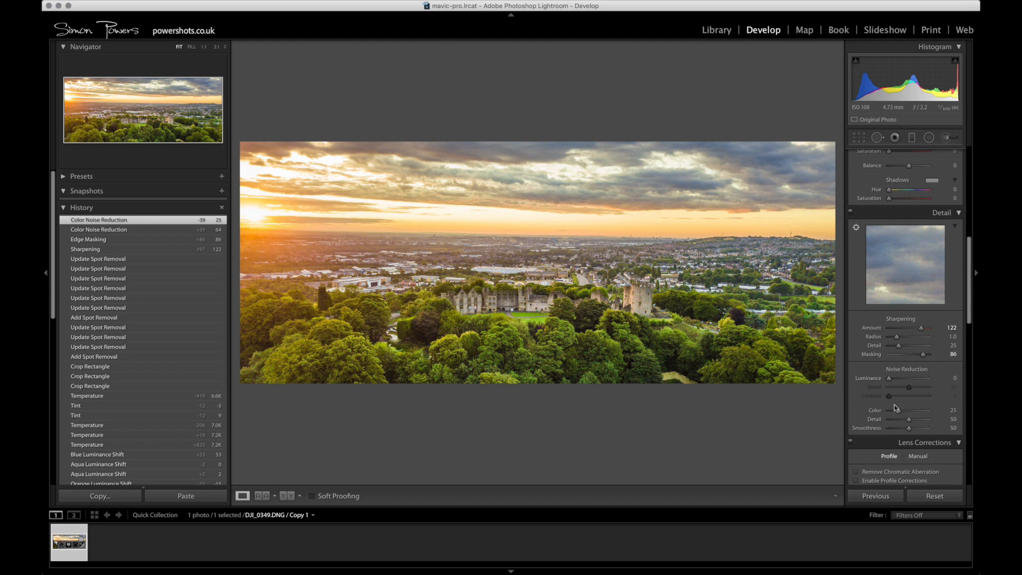
{"action": "left_click_drag", "start_coordinate": [897, 410], "coordinate": [915, 412]}
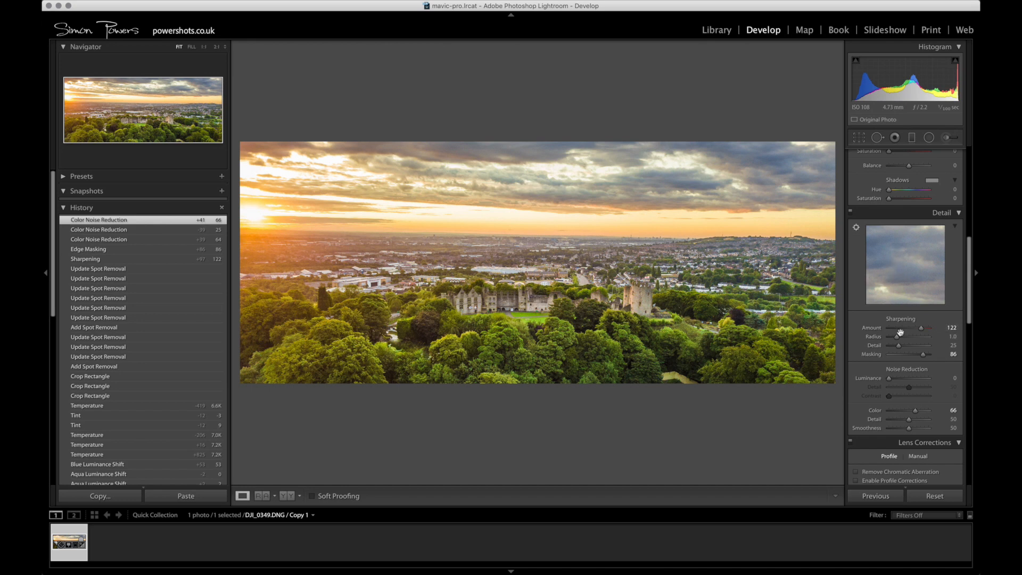
{"action": "left_click_drag", "start_coordinate": [889, 378], "coordinate": [899, 381]}
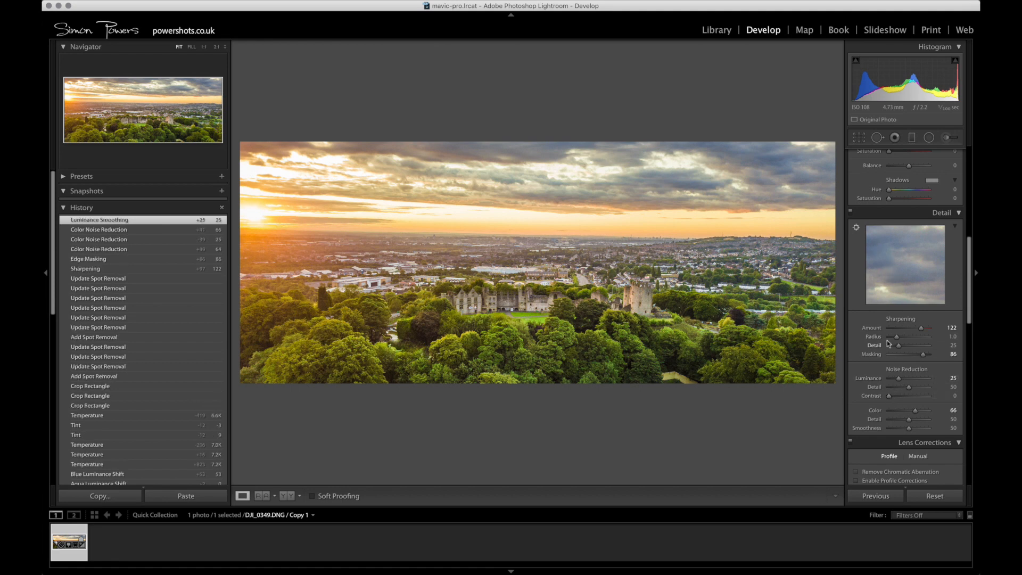
Step: Enable chromatic aberration removal and check the information about the built-in lens profile
{"action": "scroll", "coordinate": [888, 343], "scroll_direction": "down", "scroll_amount": 5}
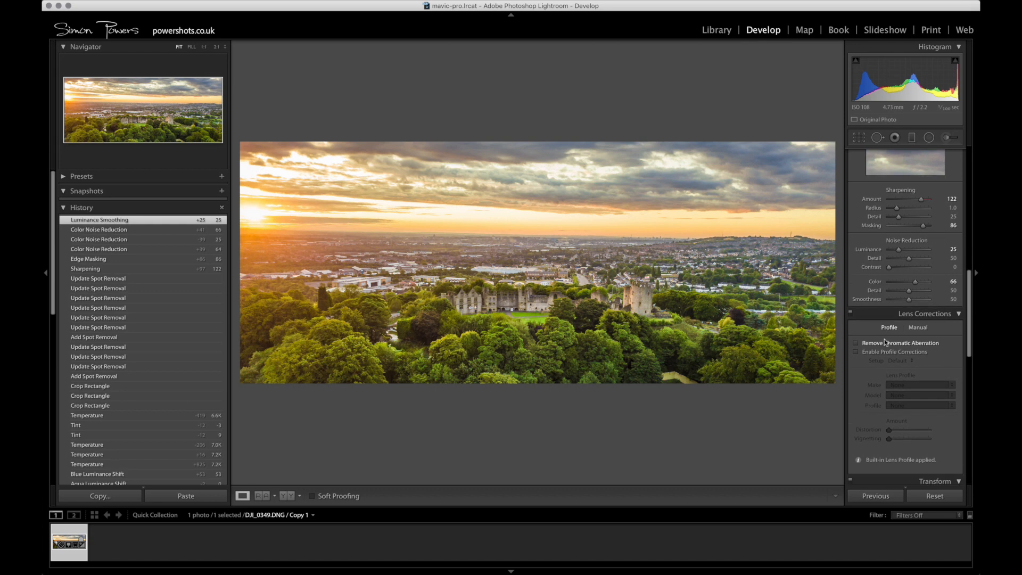
{"action": "left_click", "coordinate": [886, 323]}
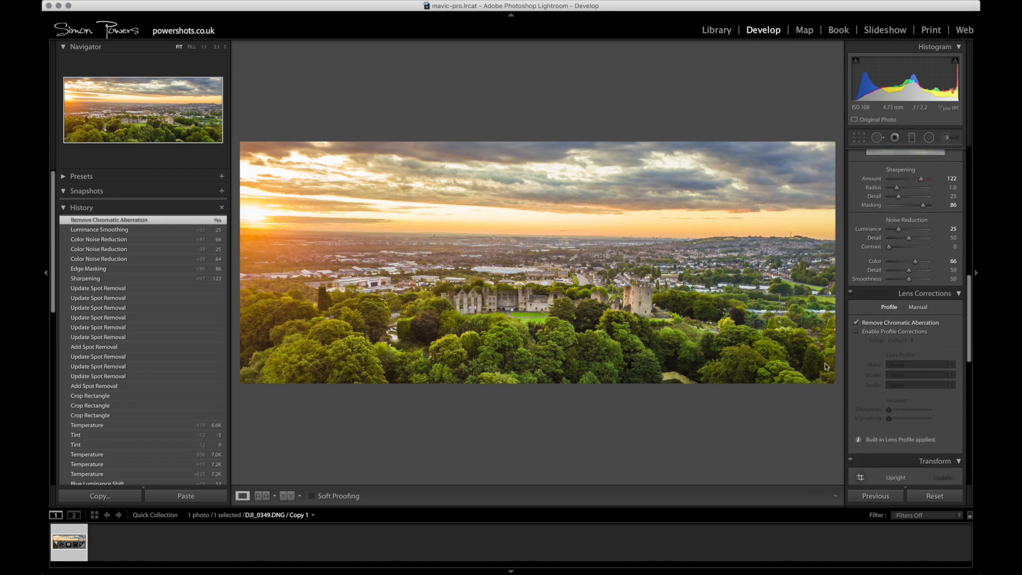
{"action": "scroll", "coordinate": [908, 339], "scroll_direction": "down", "scroll_amount": 1}
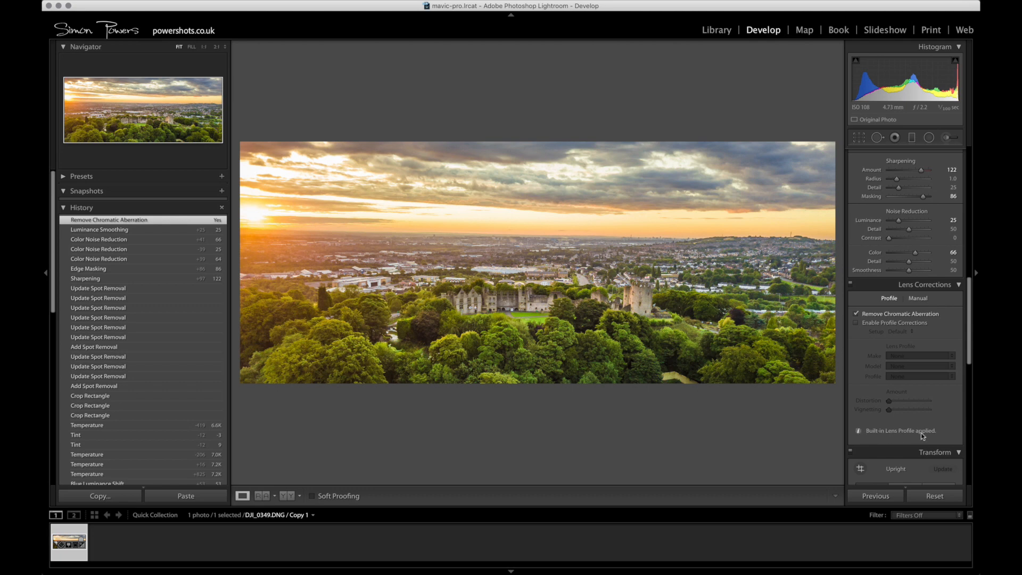
{"action": "left_click", "coordinate": [858, 430]}
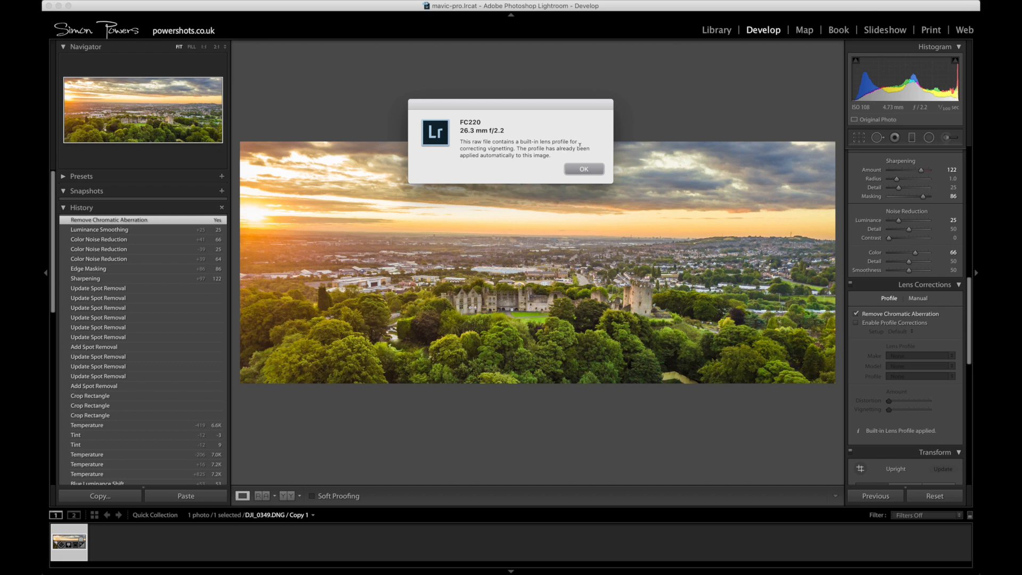
{"action": "left_click", "coordinate": [575, 171]}
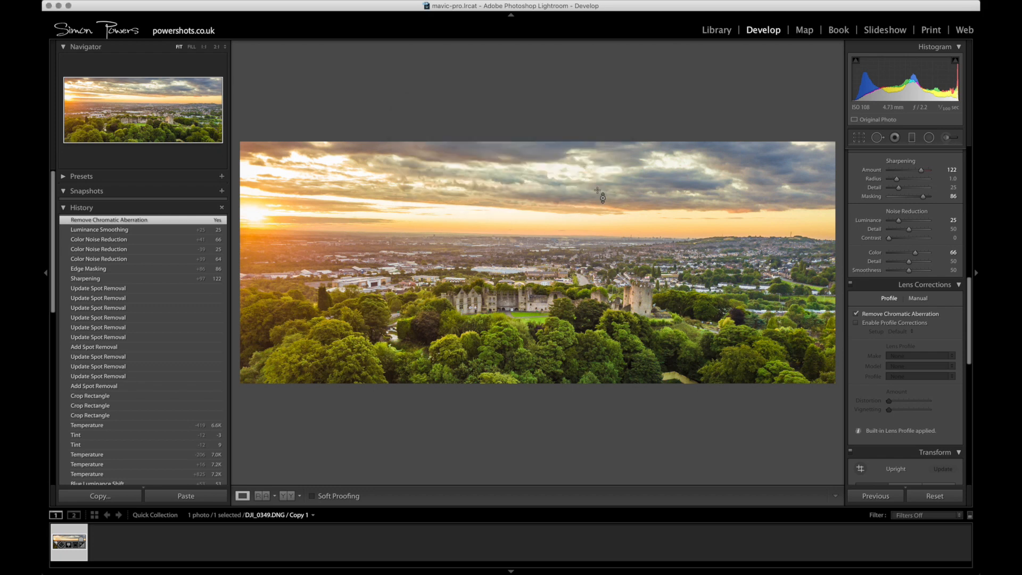
Step: Correct the perspective with Guided Upright, drawing a vertical guide along the round tower's left edge and a horizontal one along the castle wall's base
{"action": "scroll", "coordinate": [874, 388], "scroll_direction": "down", "scroll_amount": 5}
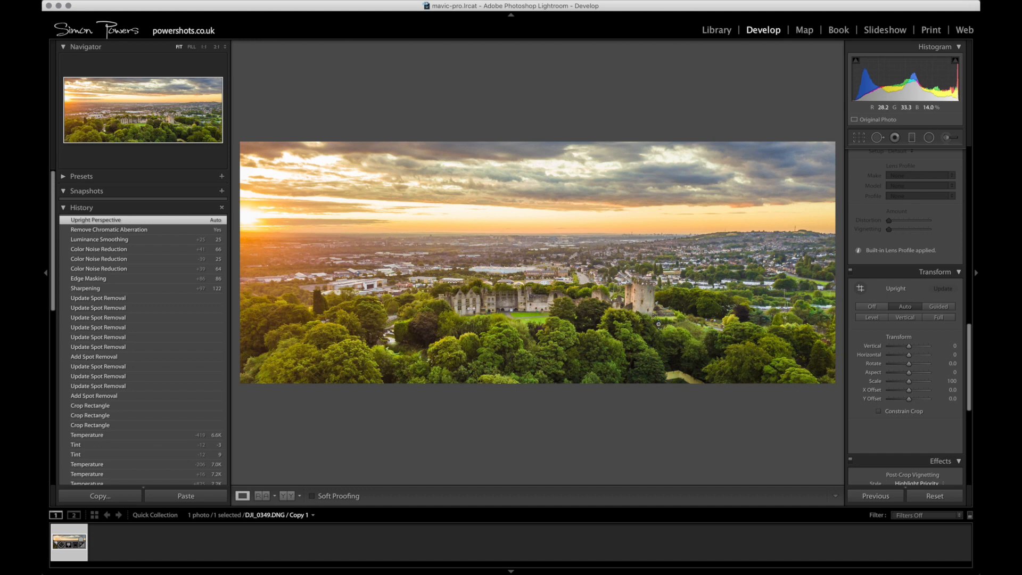
{"action": "left_click", "coordinate": [935, 308]}
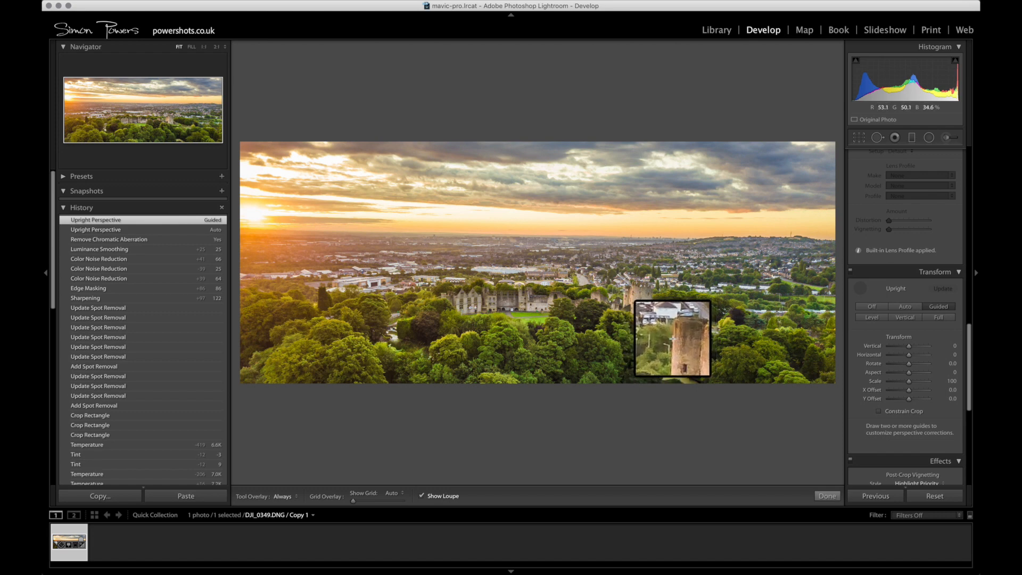
{"action": "left_click_drag", "start_coordinate": [623, 288], "coordinate": [623, 304]}
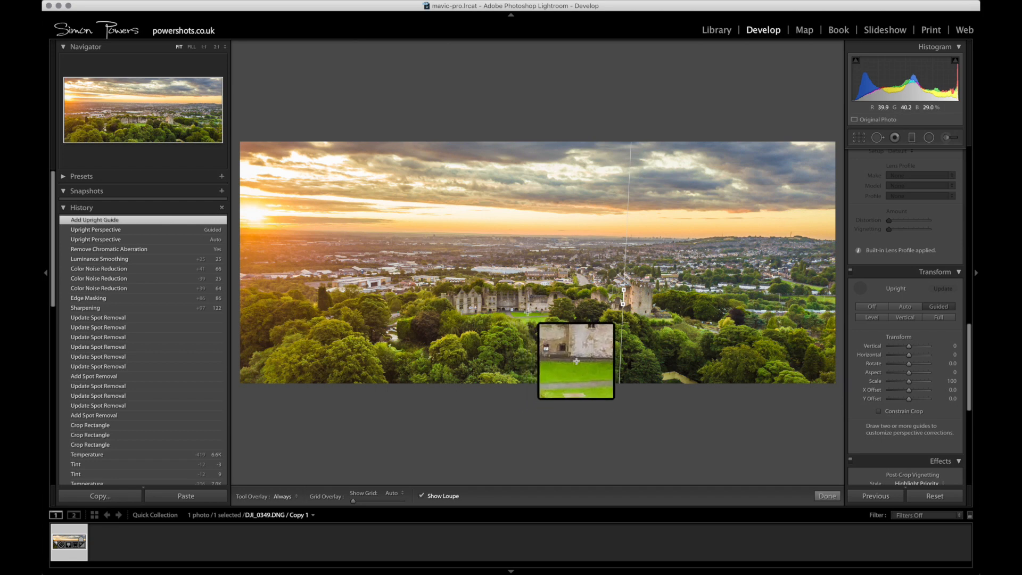
{"action": "left_click_drag", "start_coordinate": [528, 312], "coordinate": [540, 311]}
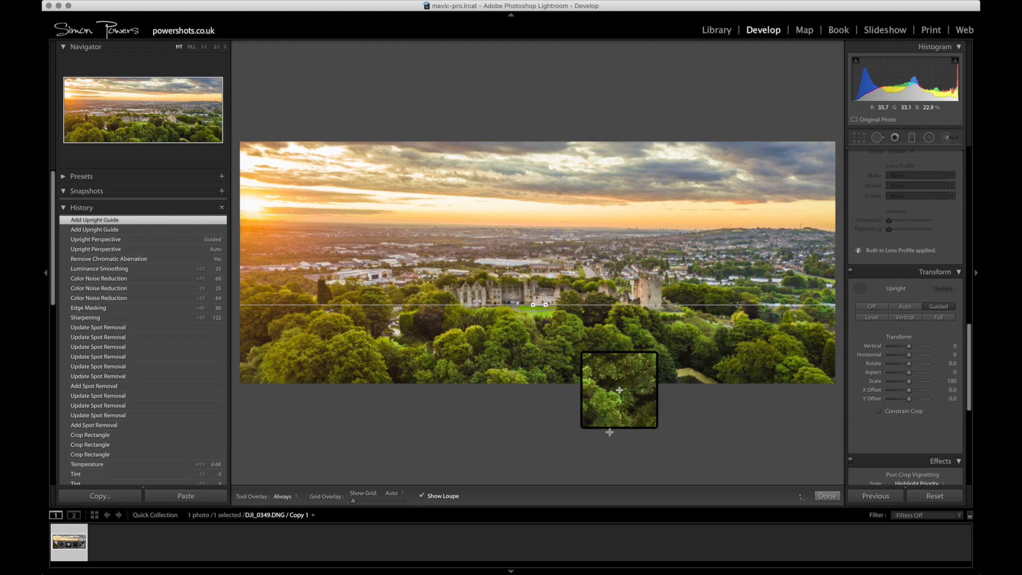
{"action": "left_click", "coordinate": [828, 496]}
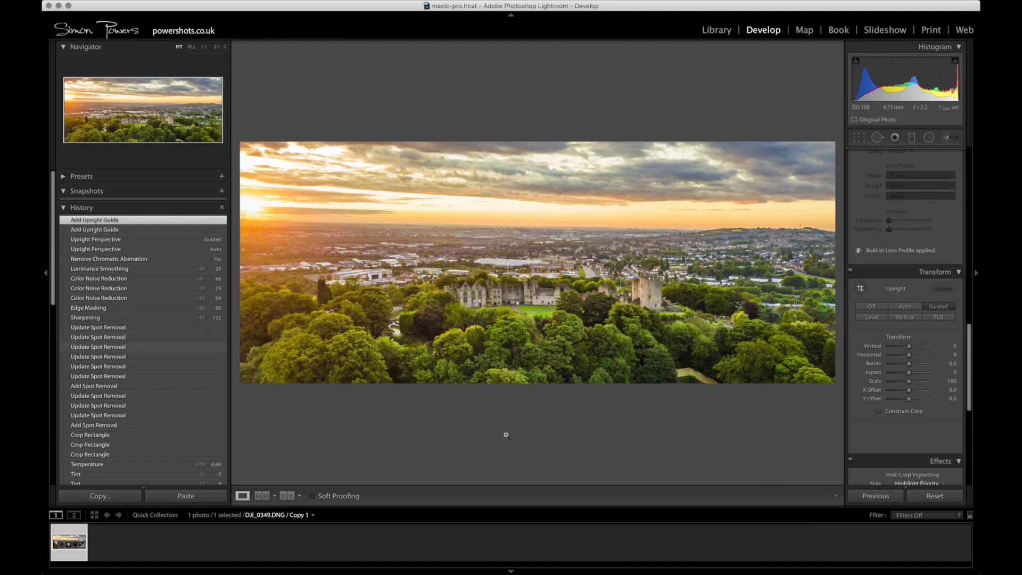
Step: Add a subtle Highlight Priority post-crop vignette with an amount of −9
{"action": "scroll", "coordinate": [899, 393], "scroll_direction": "up", "scroll_amount": 5}
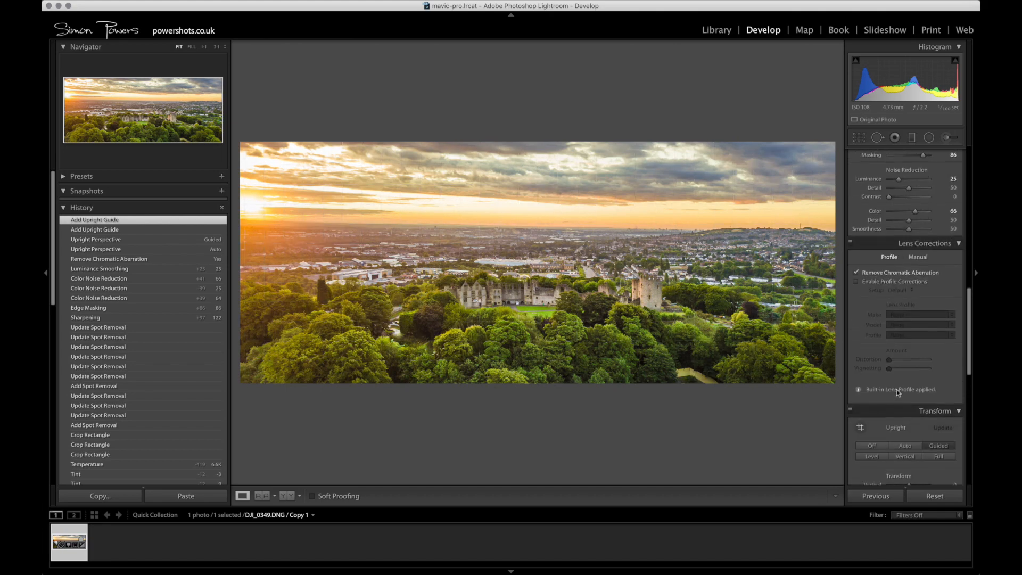
{"action": "scroll", "coordinate": [899, 393], "scroll_direction": "up", "scroll_amount": 10}
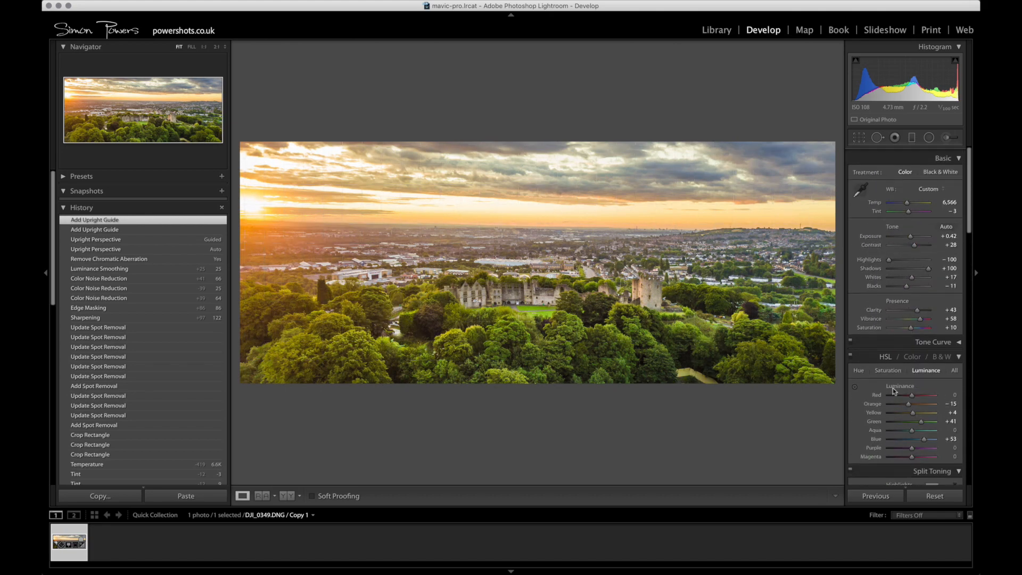
{"action": "scroll", "coordinate": [893, 388], "scroll_direction": "down", "scroll_amount": 12}
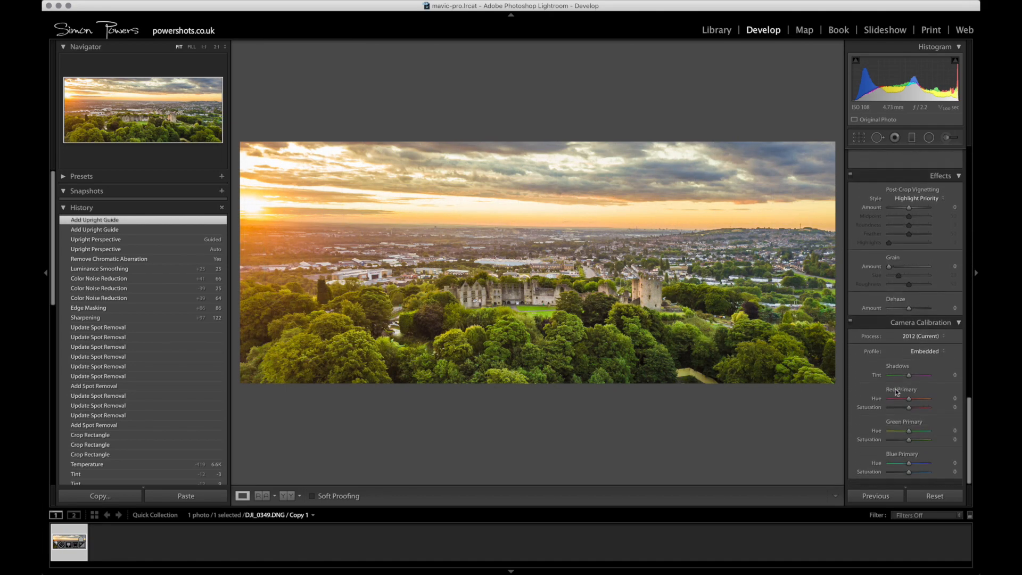
{"action": "scroll", "coordinate": [919, 288], "scroll_direction": "up", "scroll_amount": 3}
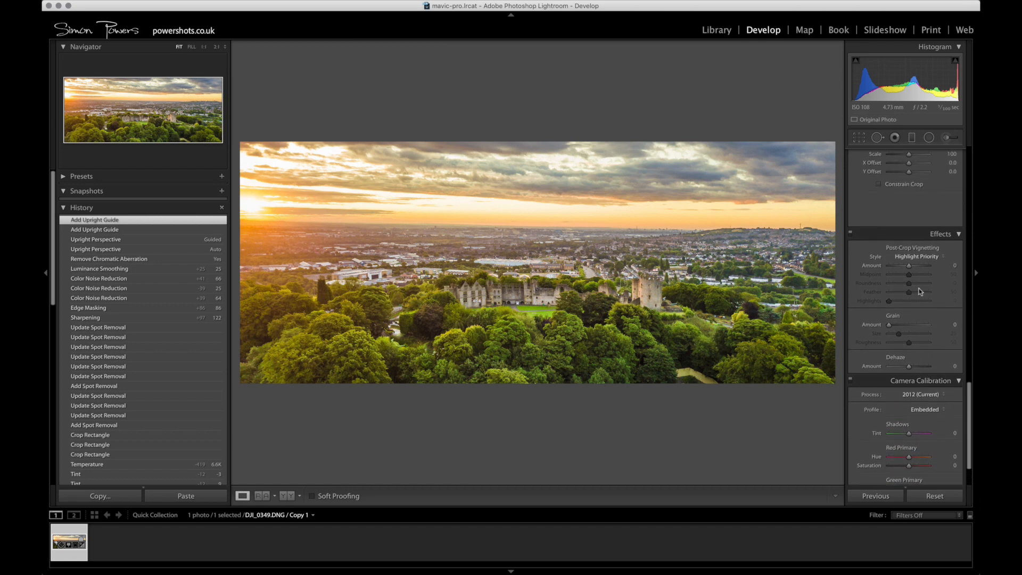
{"action": "left_click_drag", "start_coordinate": [910, 266], "coordinate": [905, 266]}
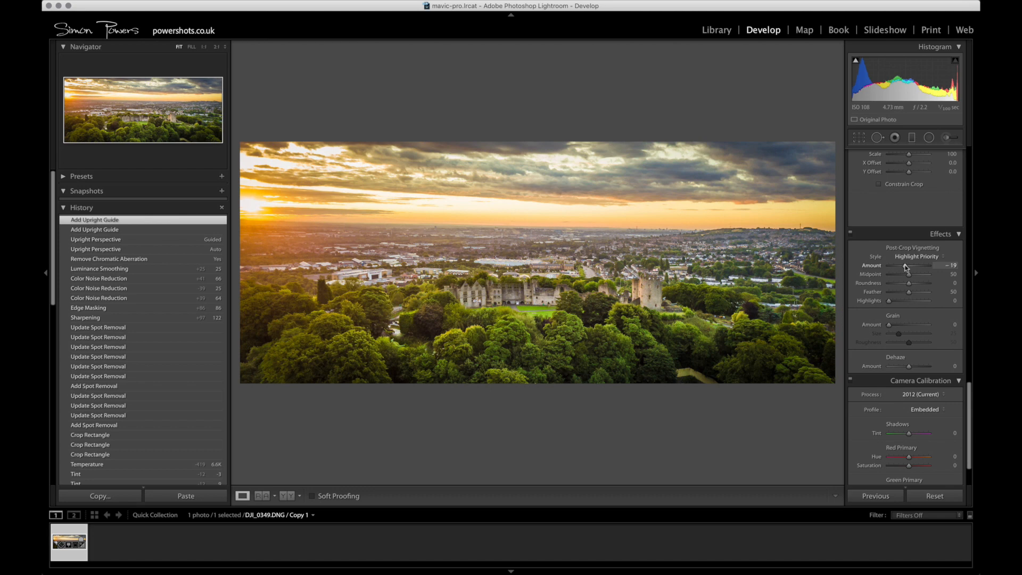
{"action": "left_click_drag", "start_coordinate": [905, 264], "coordinate": [908, 267]}
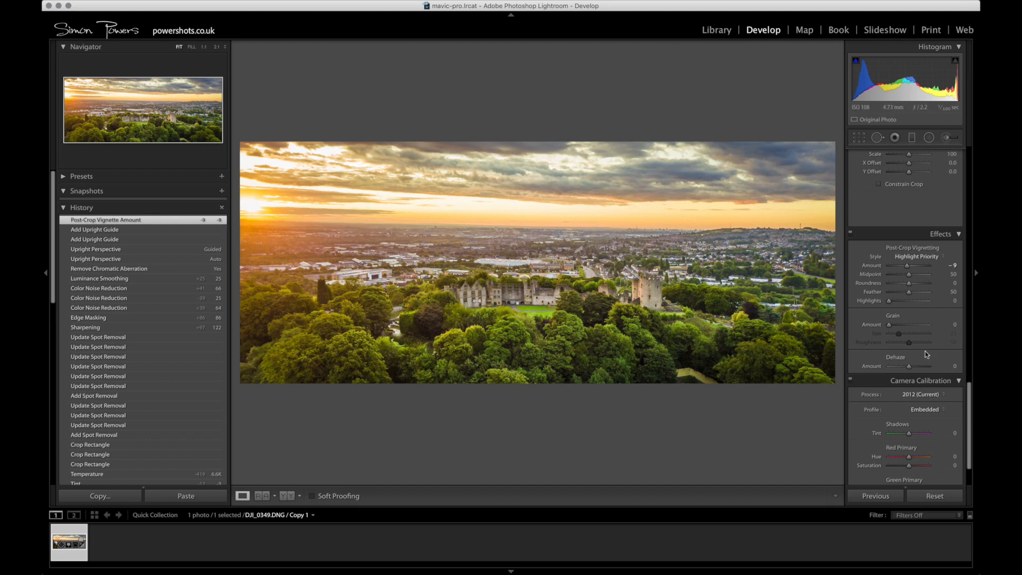
{"action": "scroll", "coordinate": [927, 354], "scroll_direction": "up", "scroll_amount": 10}
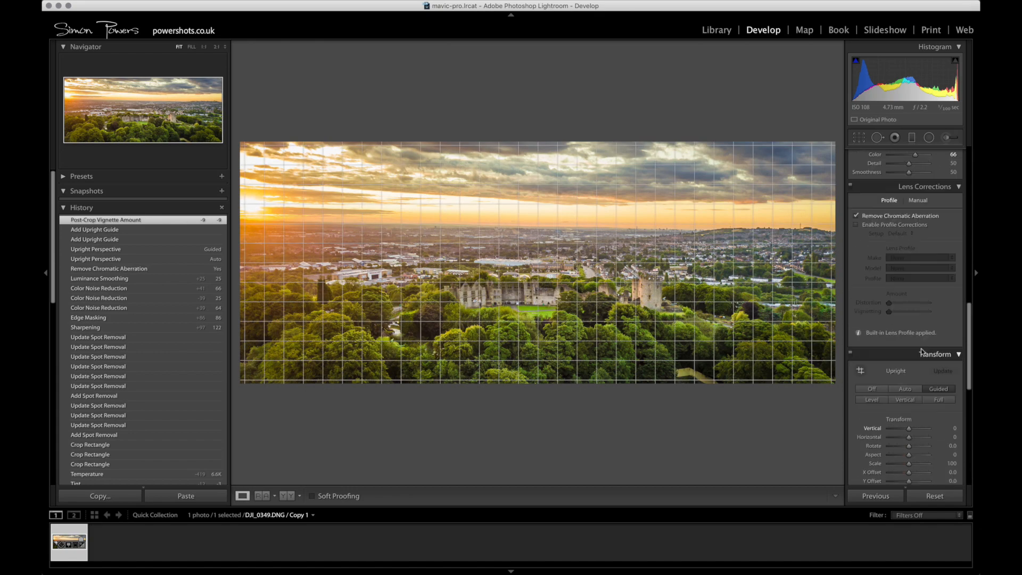
Step: Fine-tune the photo's tonal range by setting whites to +26 and blacks to −6
{"action": "scroll", "coordinate": [925, 350], "scroll_direction": "up", "scroll_amount": 15}
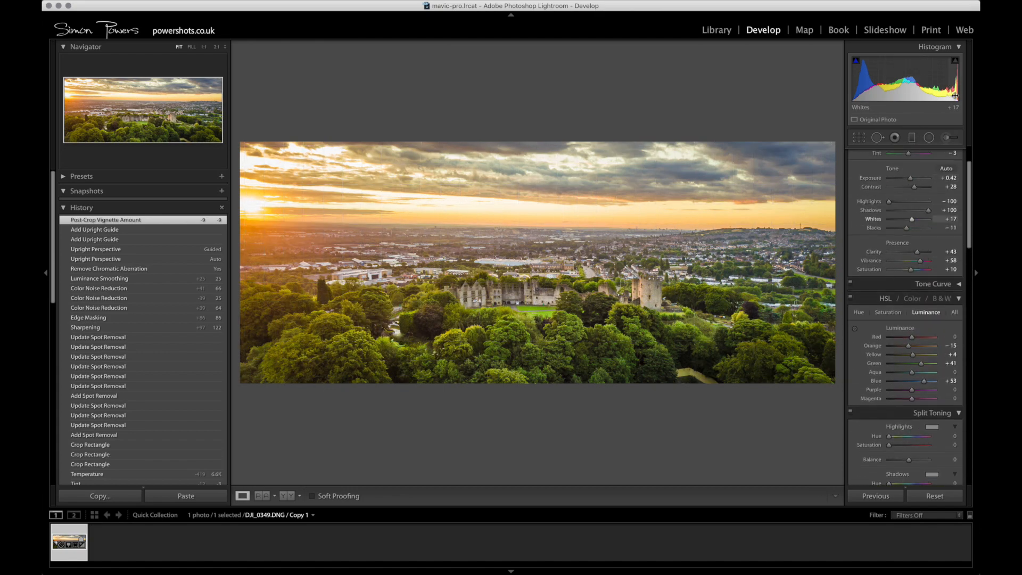
{"action": "left_click_drag", "start_coordinate": [912, 219], "coordinate": [915, 219]}
{"action": "left_click_drag", "start_coordinate": [955, 96], "coordinate": [956, 96]}
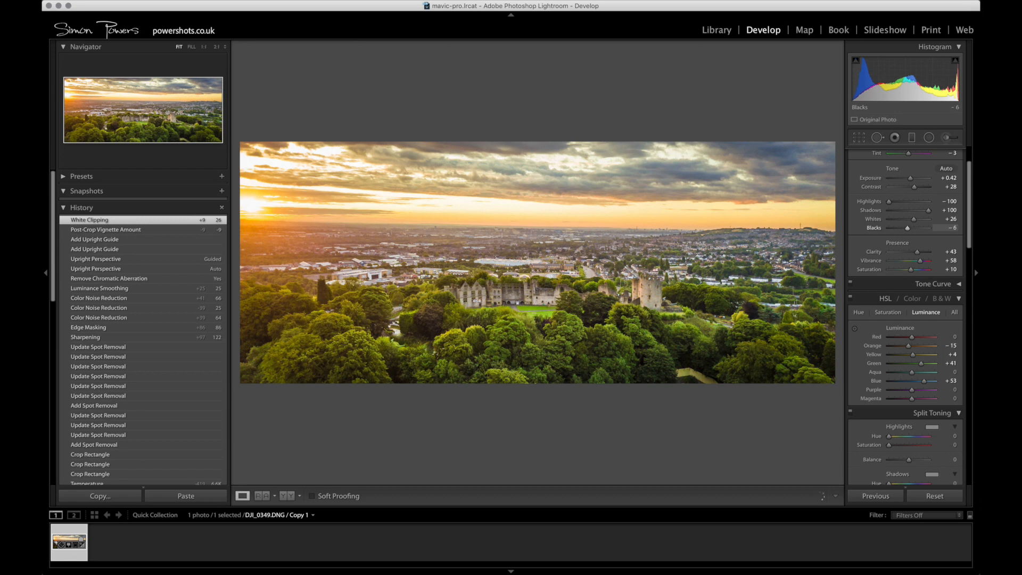
{"action": "left_click_drag", "start_coordinate": [861, 81], "coordinate": [861, 81]}
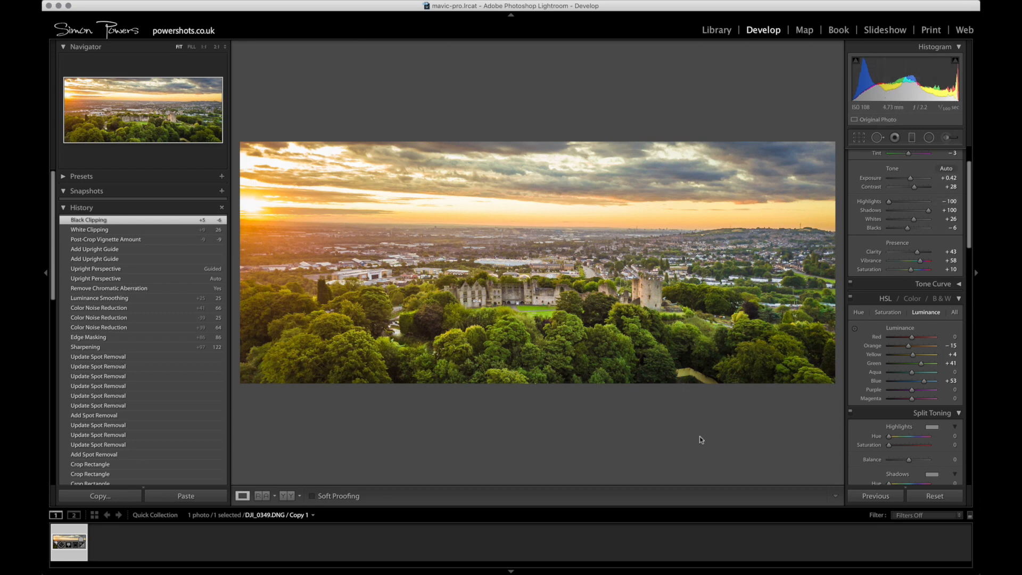
Step: View the edited photo on its own against a blacked-out background, and return to the normal display
{"action": "key", "text": "l"}
{"action": "key", "text": "l"}
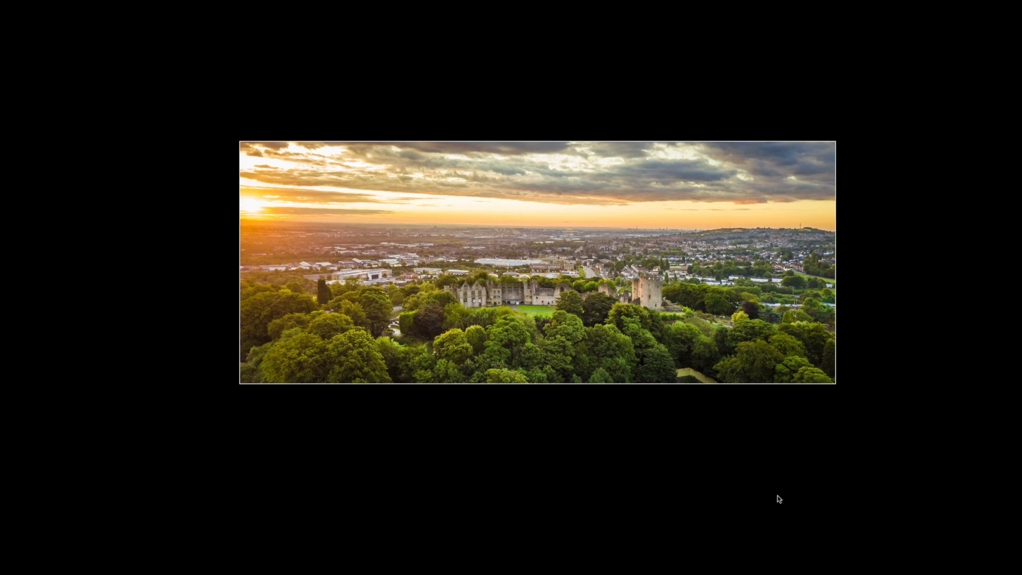
{"action": "key", "text": "l"}
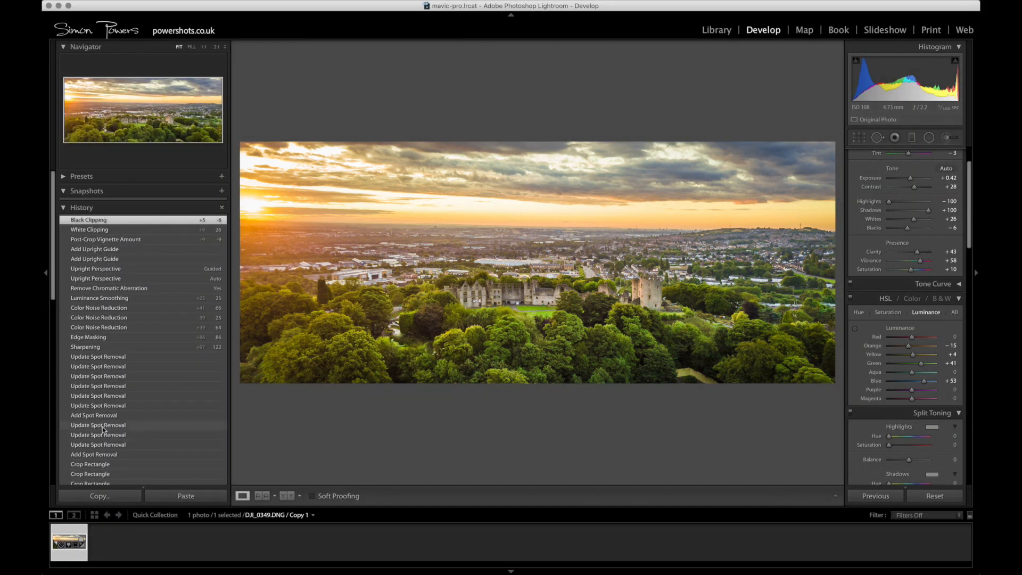
Step: Compare the edit with the unedited Create Virtual Copy history state, and return to the latest Black Clipping state
{"action": "scroll", "coordinate": [102, 428], "scroll_direction": "down", "scroll_amount": 10}
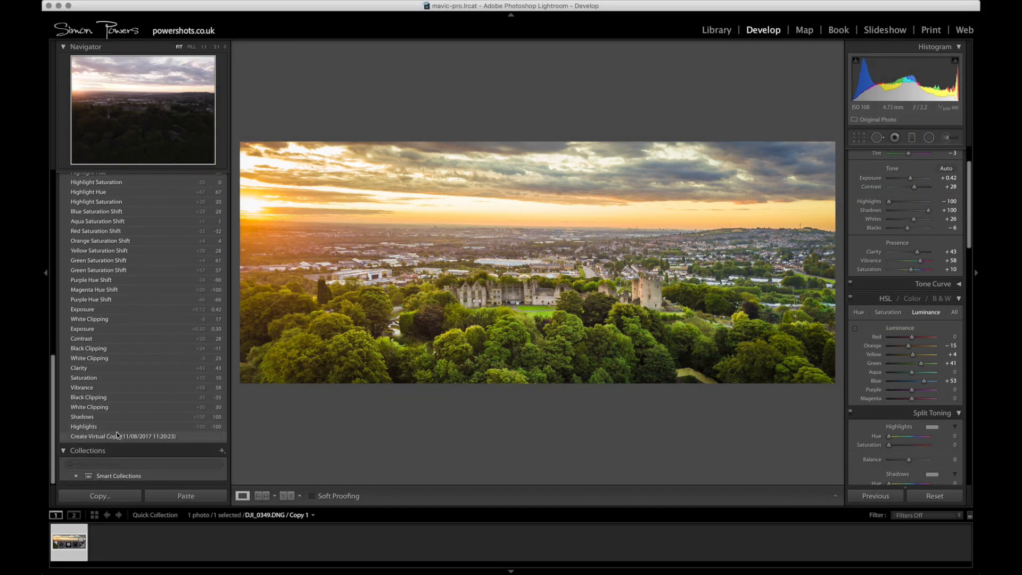
{"action": "left_click", "coordinate": [116, 437]}
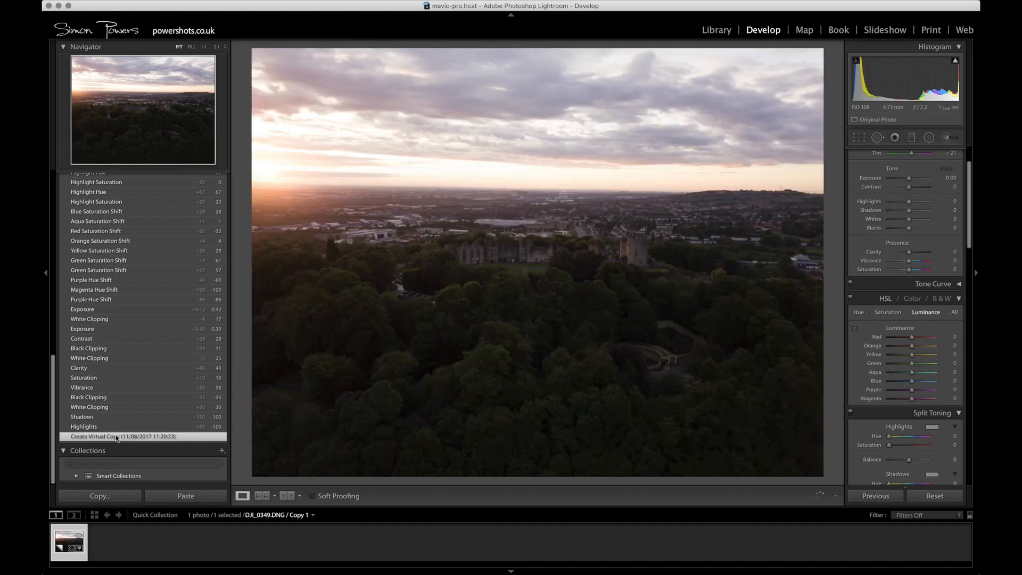
{"action": "scroll", "coordinate": [116, 436], "scroll_direction": "up", "scroll_amount": 15}
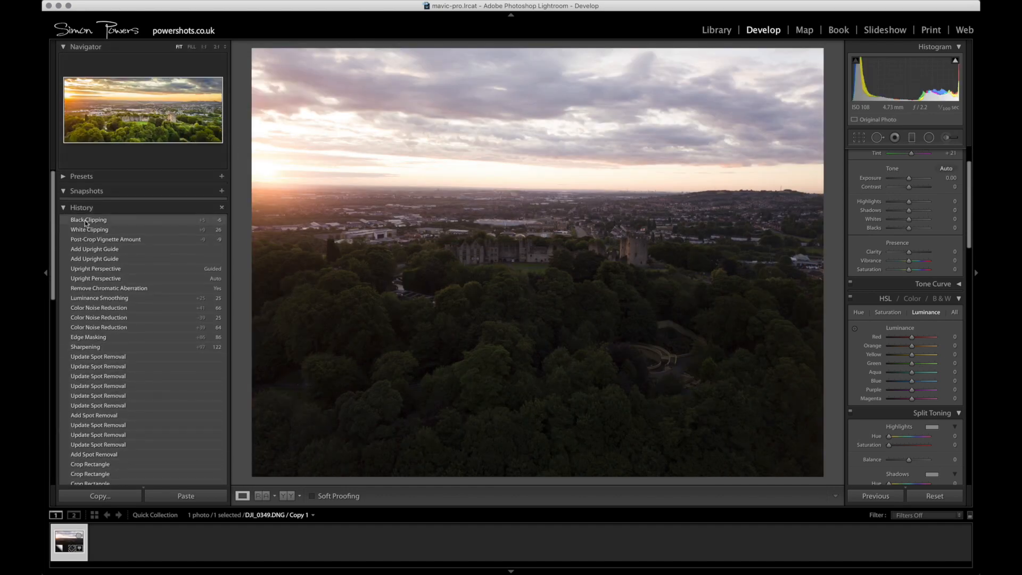
{"action": "left_click", "coordinate": [85, 223]}
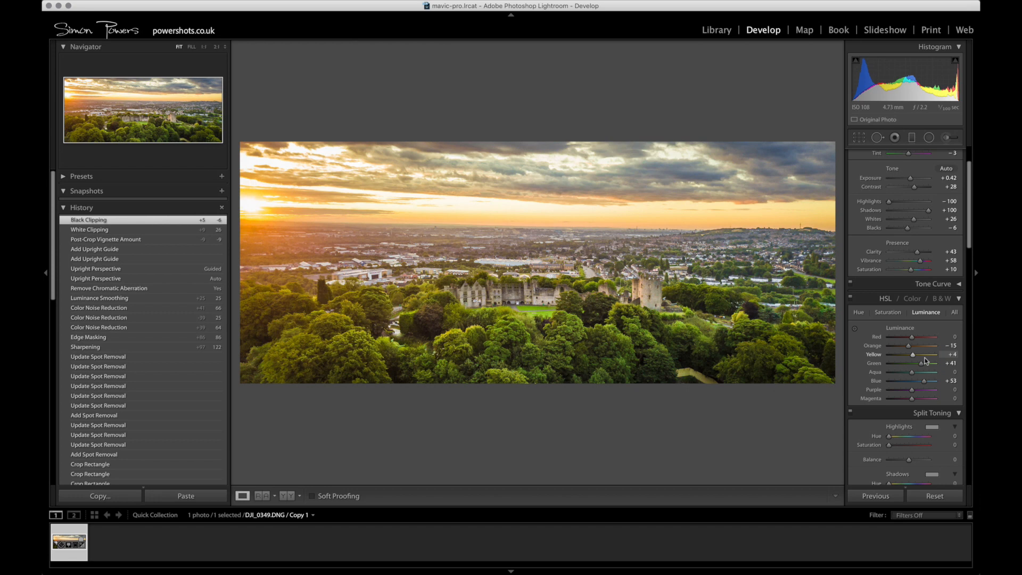
Step: Add a graduated filter from the photo's upper edge down to just above the castle, with its temperature set to −40
{"action": "scroll", "coordinate": [931, 155], "scroll_direction": "up", "scroll_amount": 3}
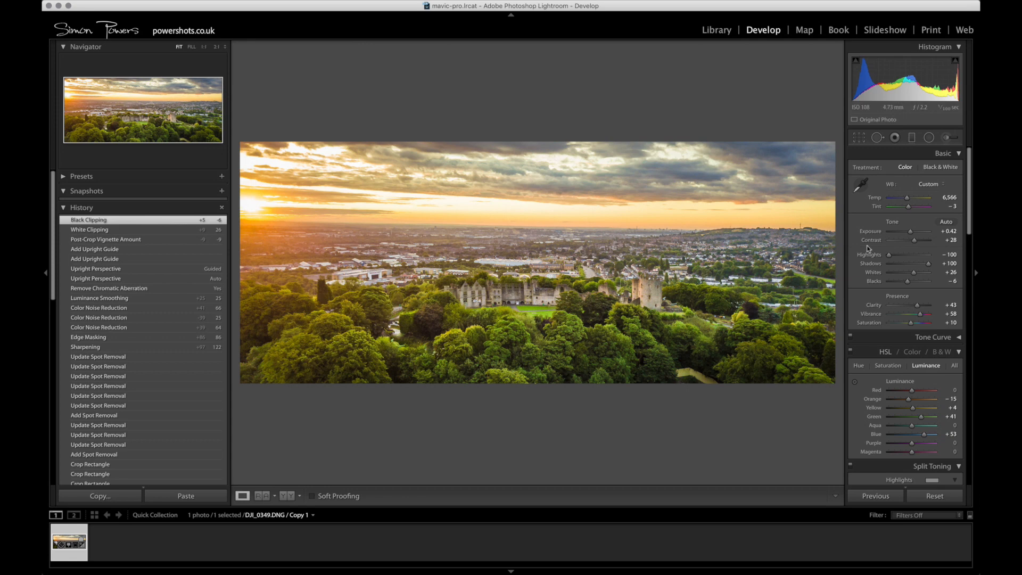
{"action": "left_click", "coordinate": [912, 137]}
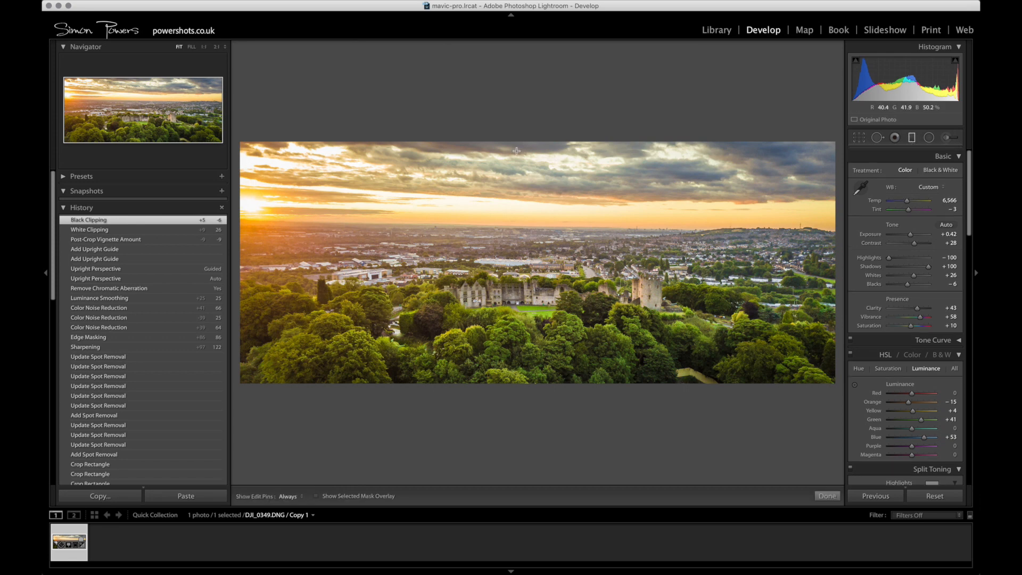
{"action": "left_click_drag", "start_coordinate": [537, 141], "coordinate": [536, 265]}
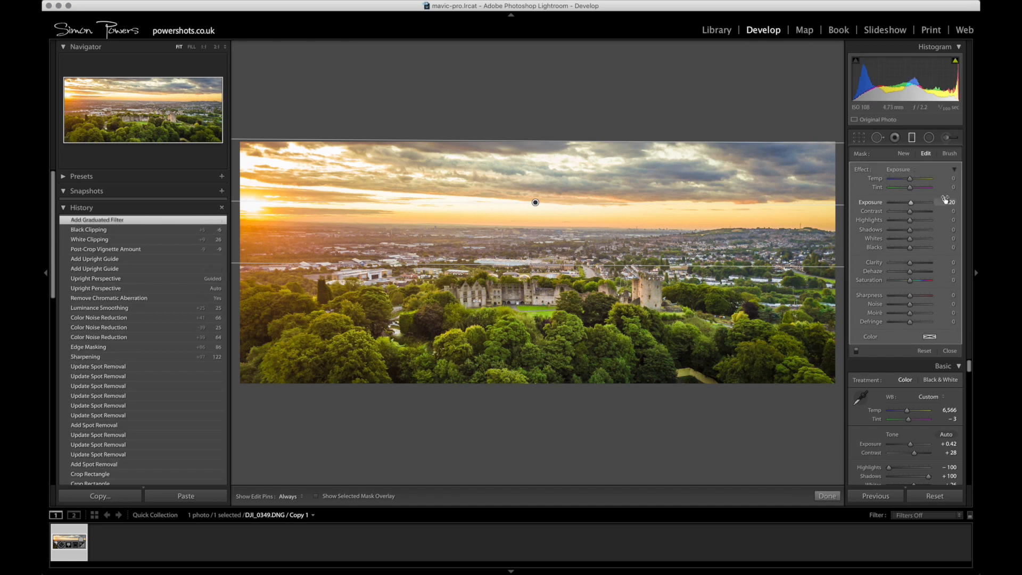
{"action": "left_click_drag", "start_coordinate": [910, 179], "coordinate": [902, 182]}
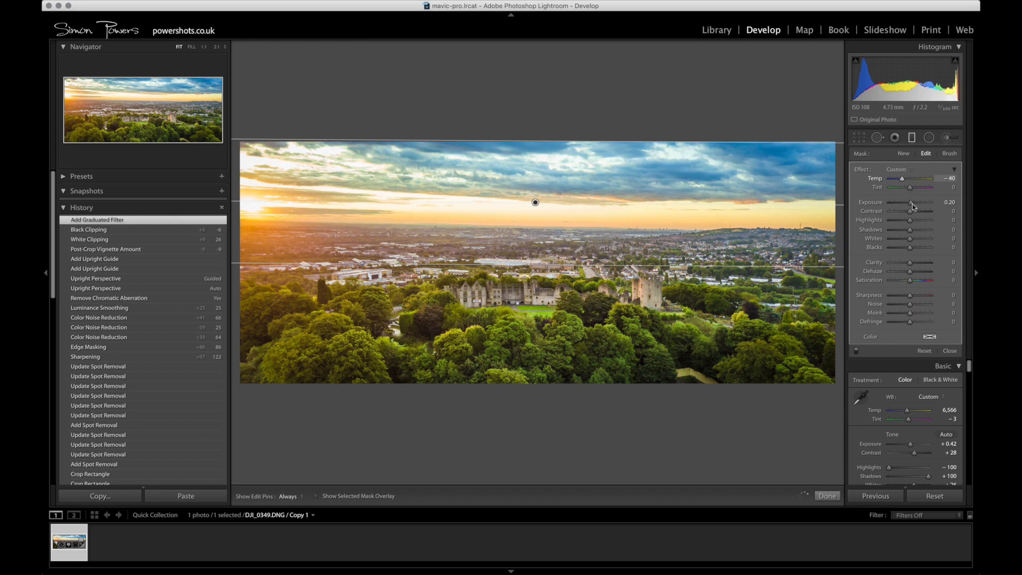
Step: Reset the graduated filter's tint, exposure and dehaze to 0 after trying small changes, and finish editing the filter
{"action": "left_click_drag", "start_coordinate": [910, 187], "coordinate": [909, 189]}
{"action": "double_click", "coordinate": [910, 188]}
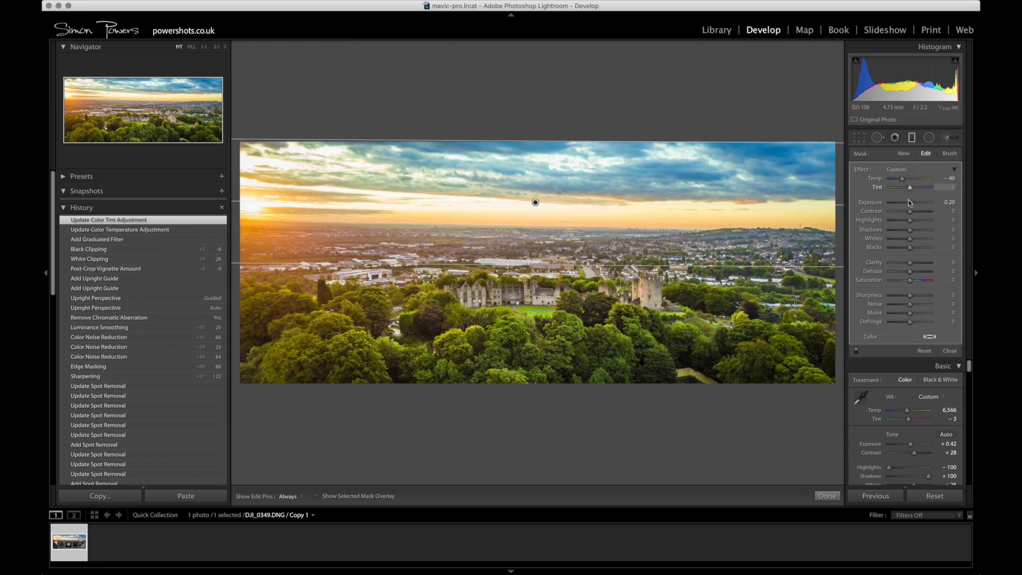
{"action": "mouse_move", "coordinate": [911, 204]}
{"action": "left_mouse_down"}
{"action": "mouse_move", "coordinate": [921, 206]}
{"action": "mouse_move", "coordinate": [910, 205]}
{"action": "left_mouse_up"}
{"action": "double_click", "coordinate": [910, 205]}
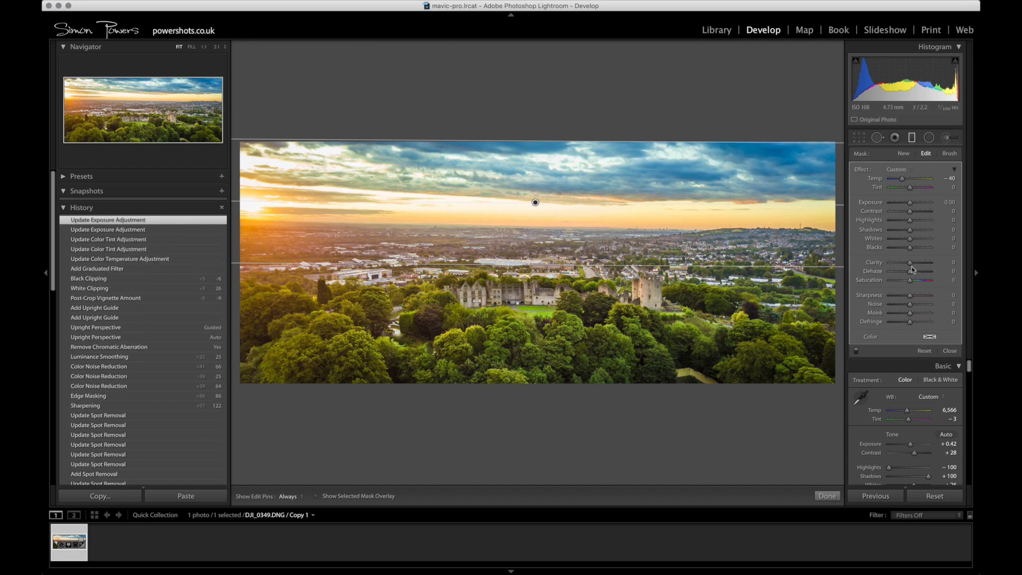
{"action": "left_click_drag", "start_coordinate": [912, 273], "coordinate": [911, 274]}
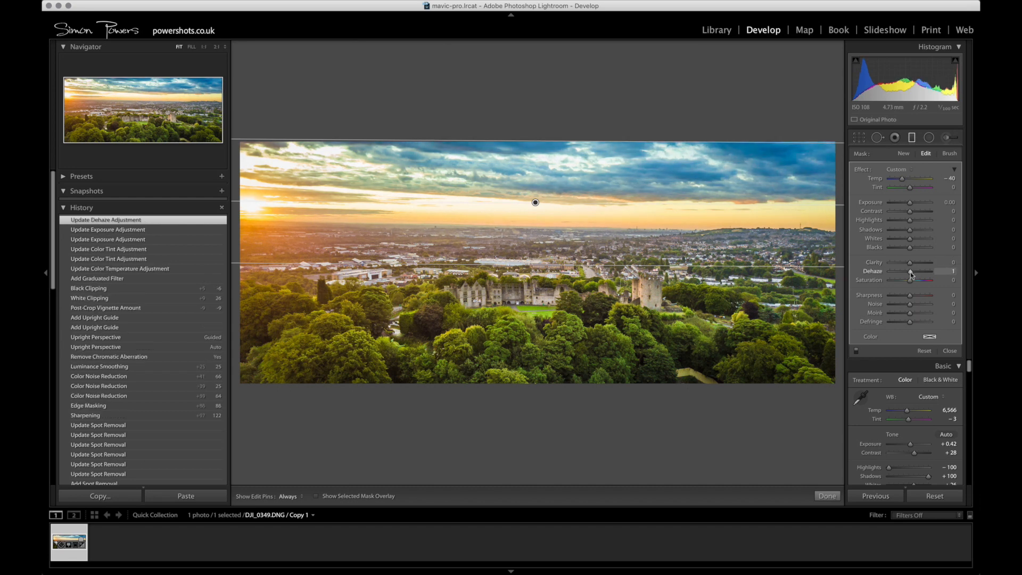
{"action": "double_click", "coordinate": [911, 273]}
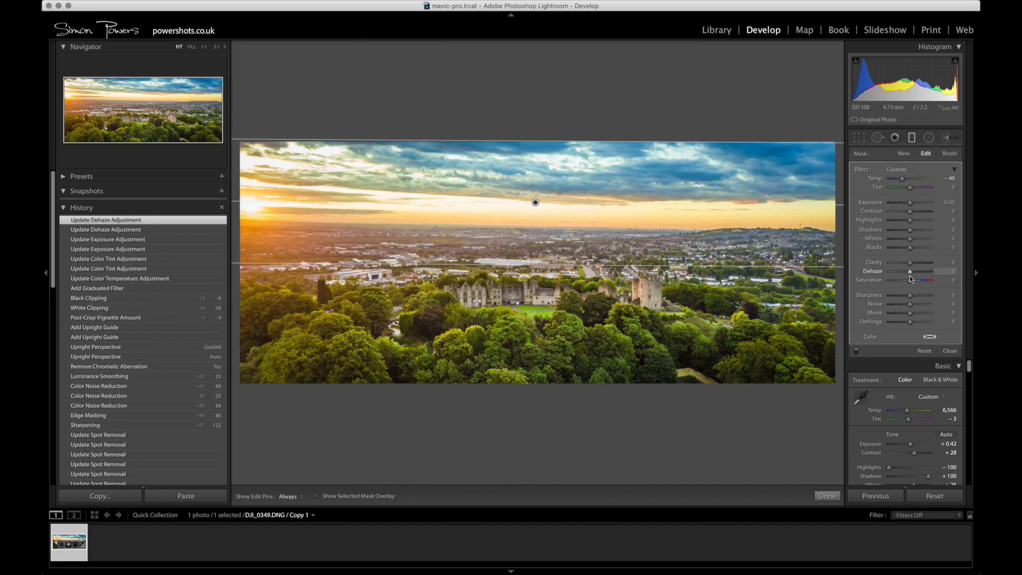
{"action": "left_click", "coordinate": [836, 496]}
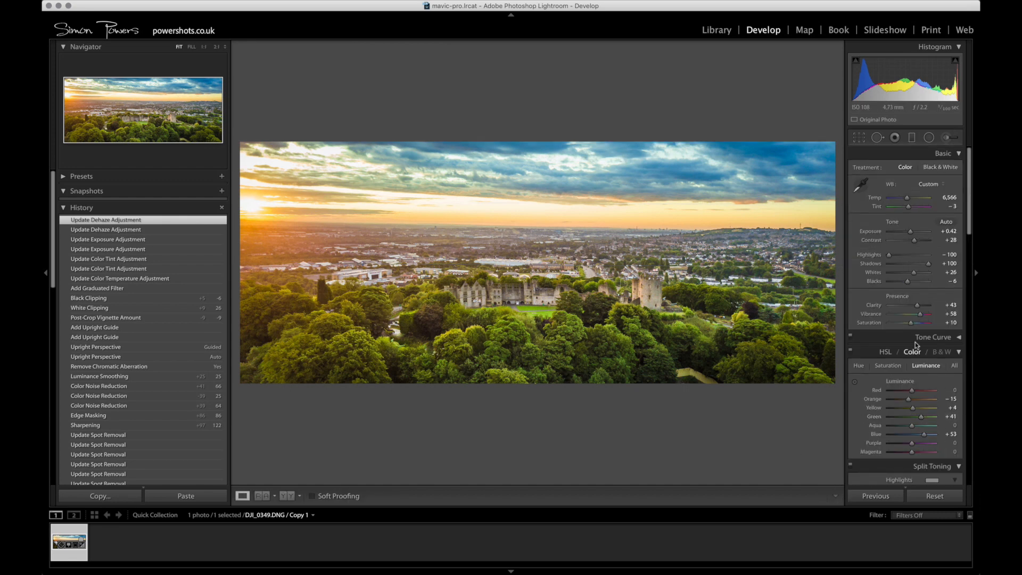
Step: Apply a slight dehaze of +2 to the whole photo
{"action": "scroll", "coordinate": [909, 337], "scroll_direction": "down", "scroll_amount": 3}
{"action": "scroll", "coordinate": [910, 334], "scroll_direction": "down", "scroll_amount": 10}
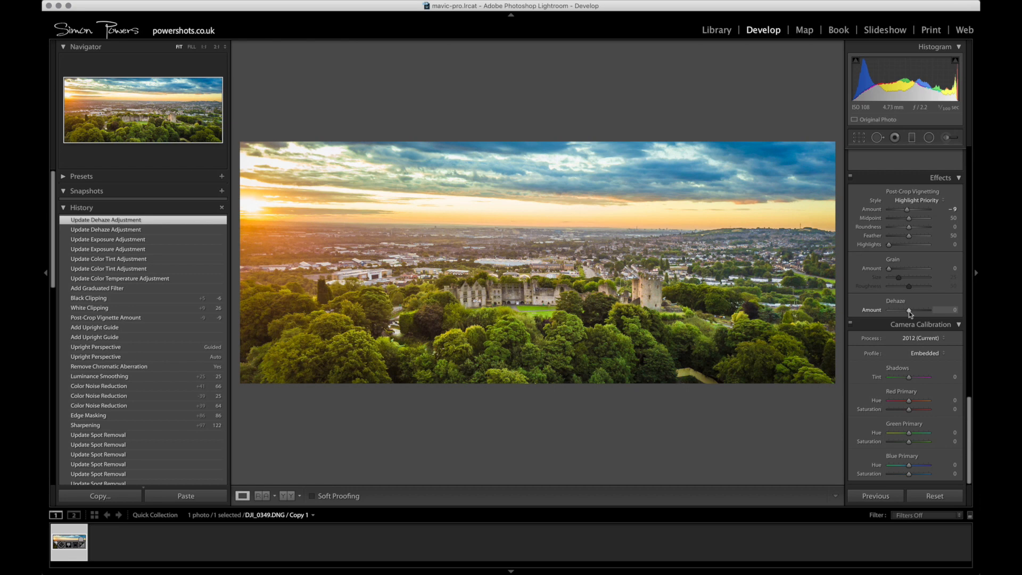
{"action": "left_click_drag", "start_coordinate": [908, 311], "coordinate": [910, 313]}
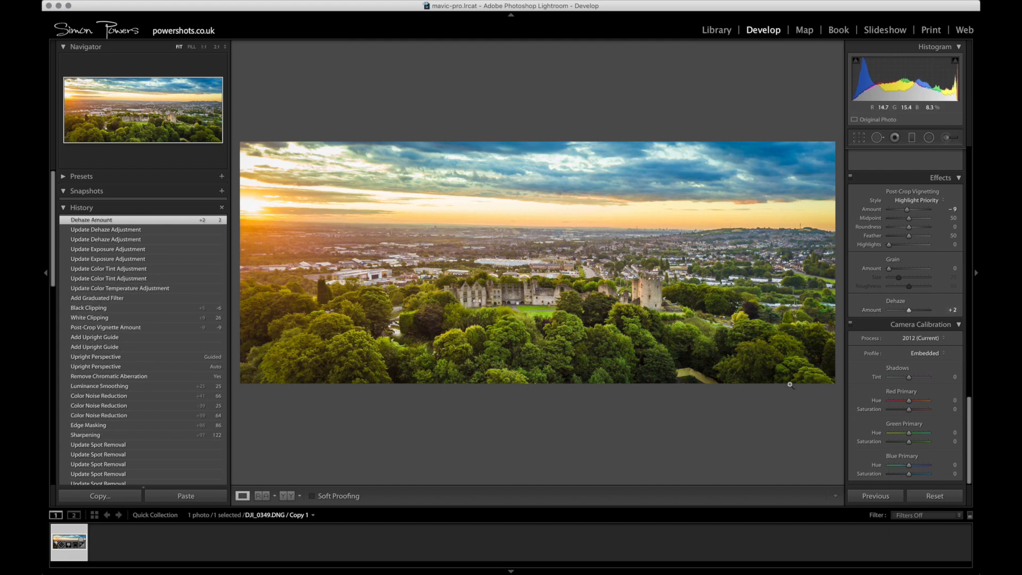